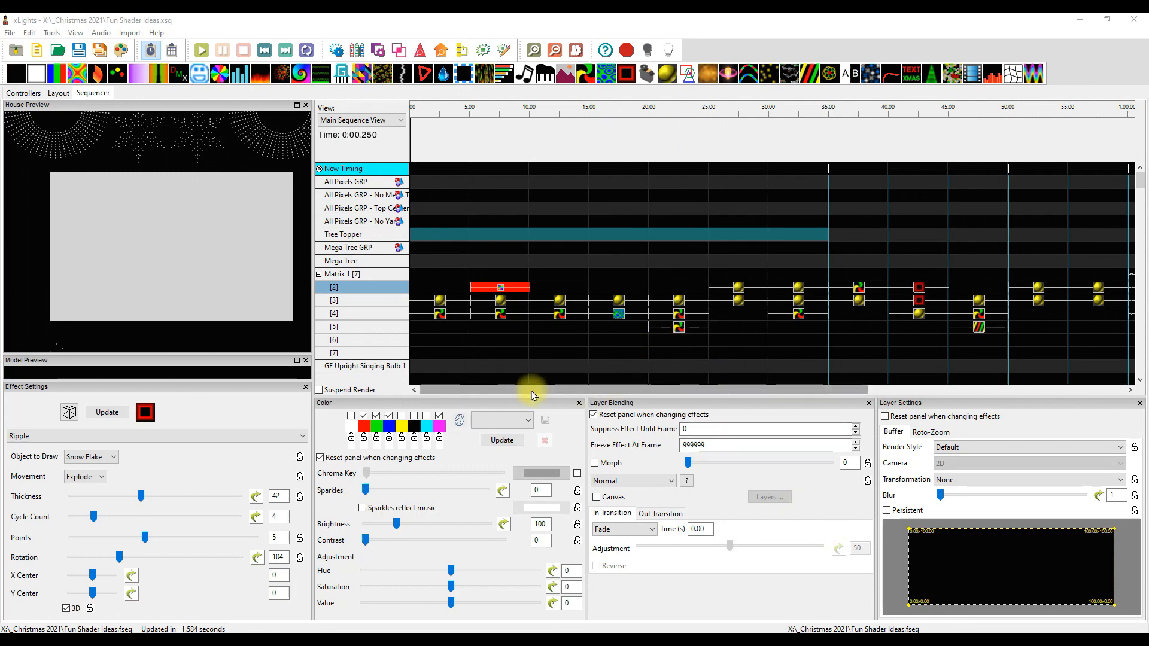
Open the model layout and switch its preview to 3D with the whole house front in view
left_click_drag(534, 395, 501, 384)
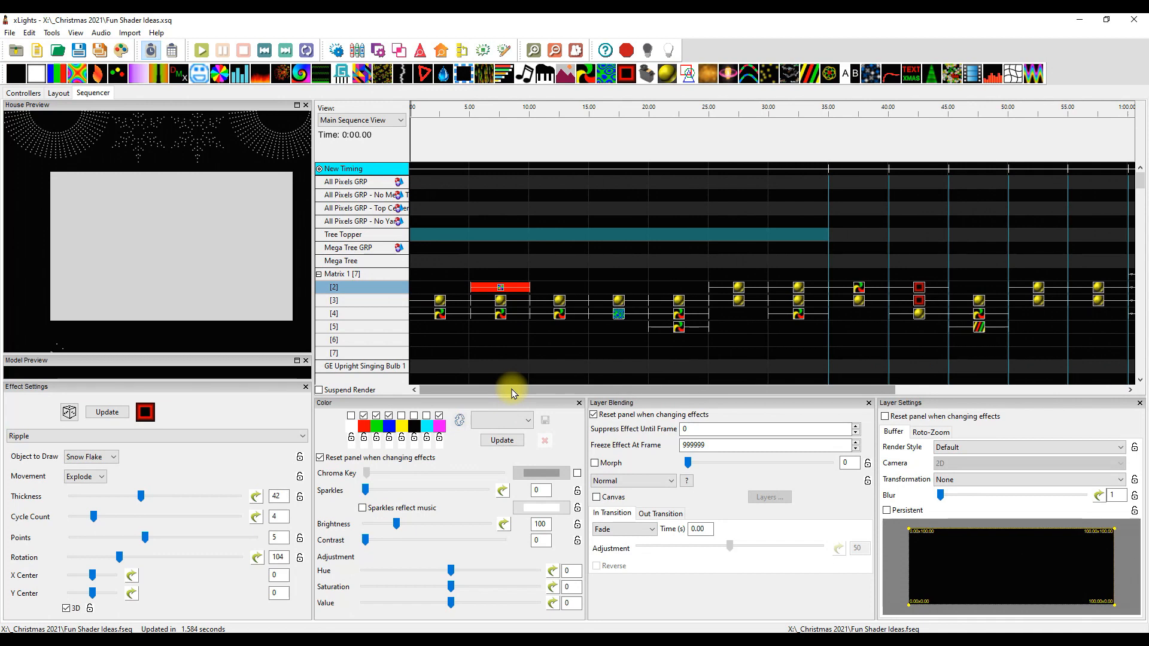
left_click(58, 94)
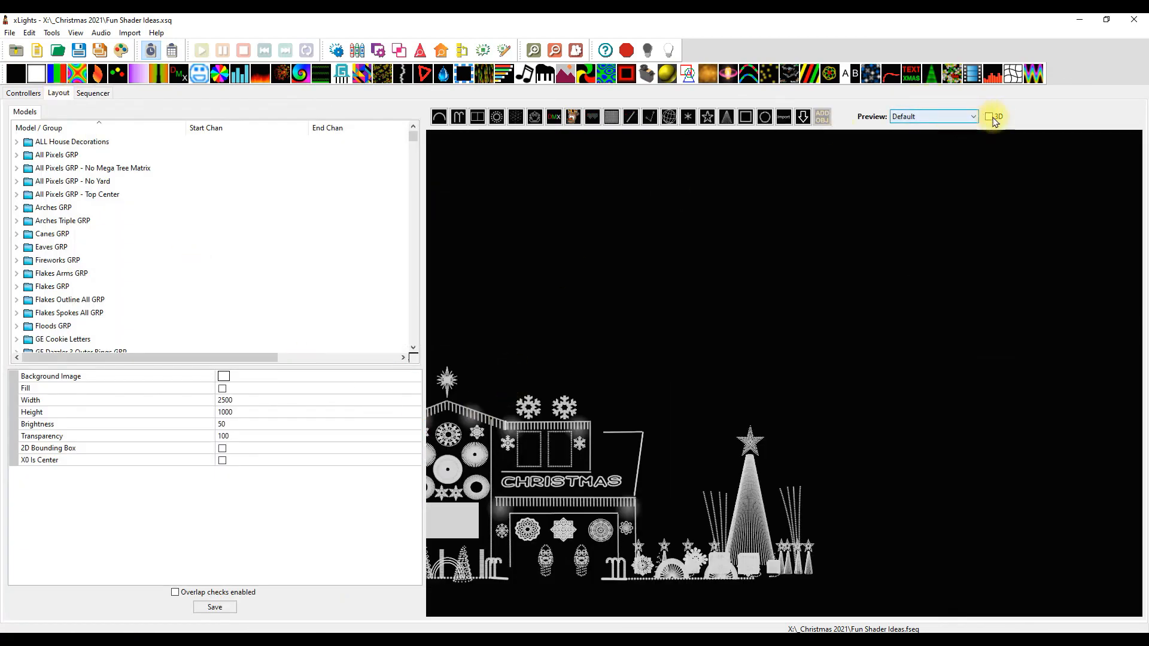
left_click(989, 116)
scroll(550, 413, "down", 3)
left_click_drag(828, 378, 714, 349)
left_click_drag(838, 479, 845, 484)
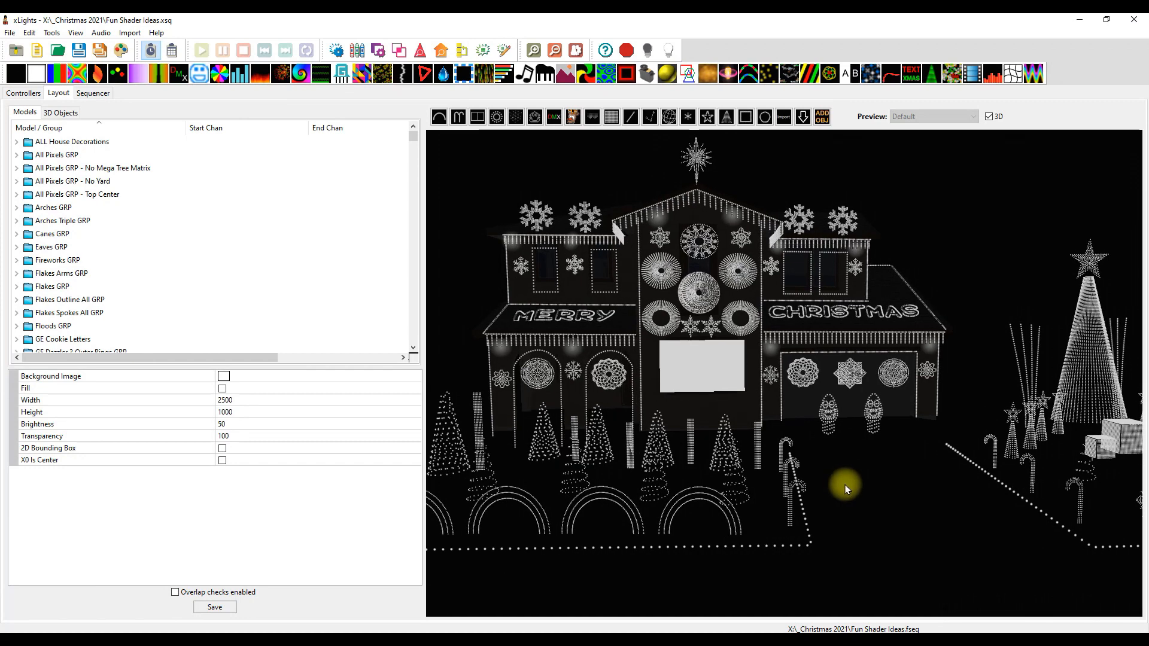
Nudge GE Grand Illusion 1 and GE Grand Illusion 2 on the central gable one at a time, and clear the selection
left_click(669, 275)
left_click_drag(694, 276, 696, 307)
left_click_drag(876, 481, 830, 436)
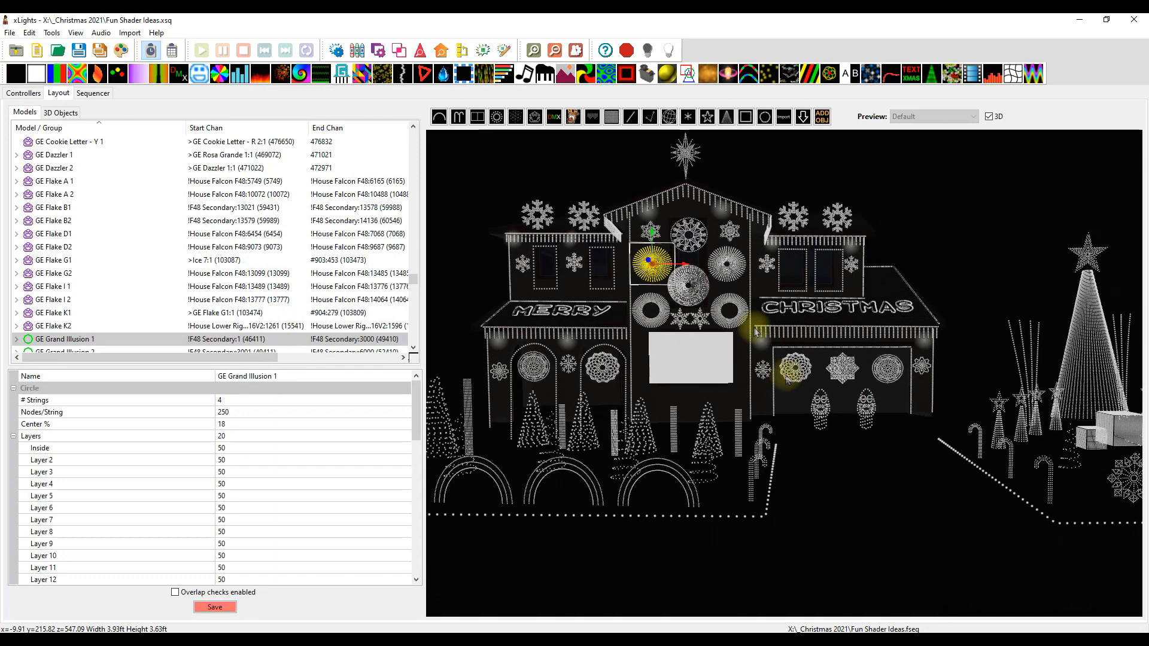
left_click(739, 257)
mouse_move(756, 264)
left_mouse_down()
mouse_move(931, 284)
mouse_move(759, 281)
left_mouse_up()
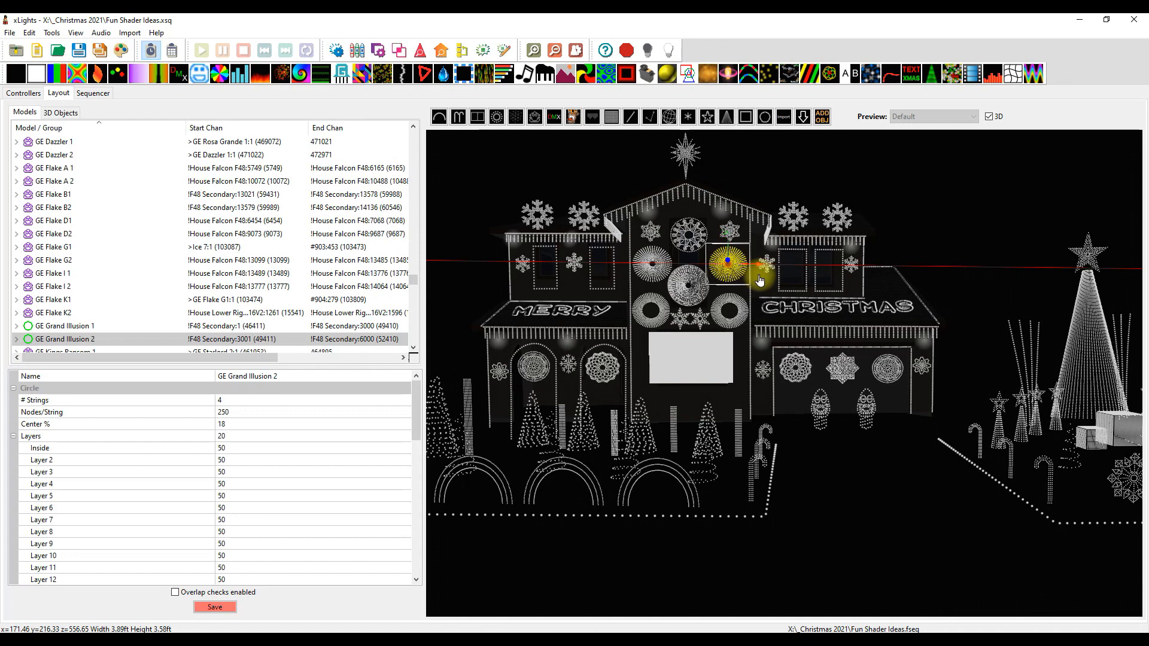
left_click(833, 513)
Shift GE Rosa Grande 1 slightly to the right along its X axis and deselect it
left_click(687, 287)
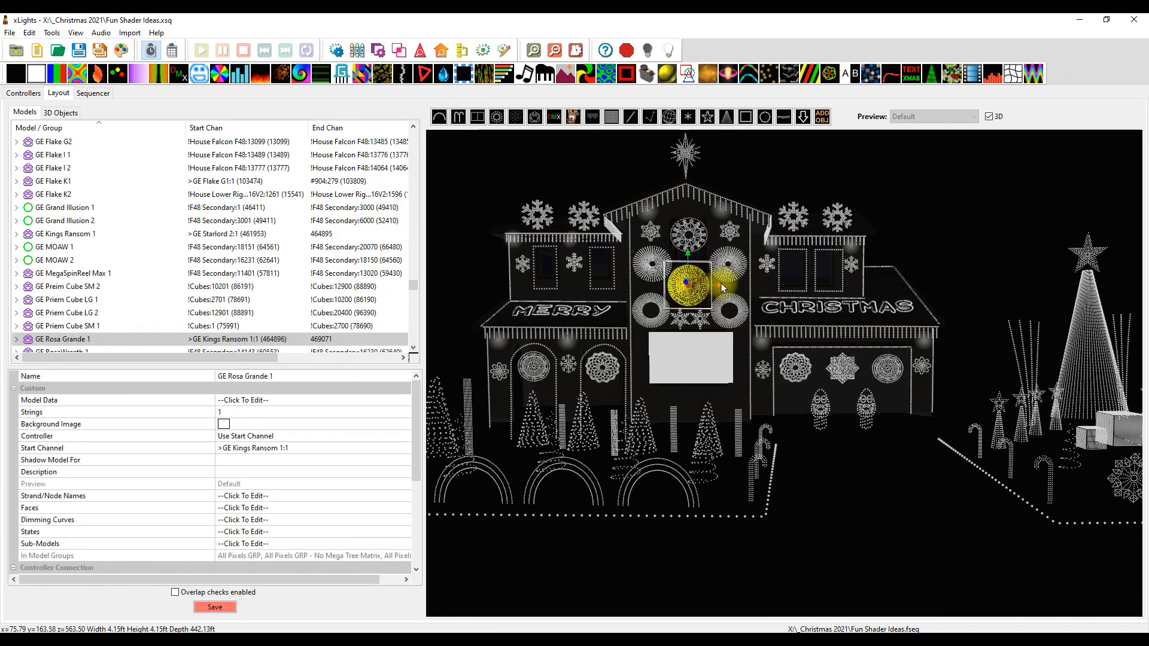
left_click_drag(724, 289, 681, 290)
left_click(864, 521)
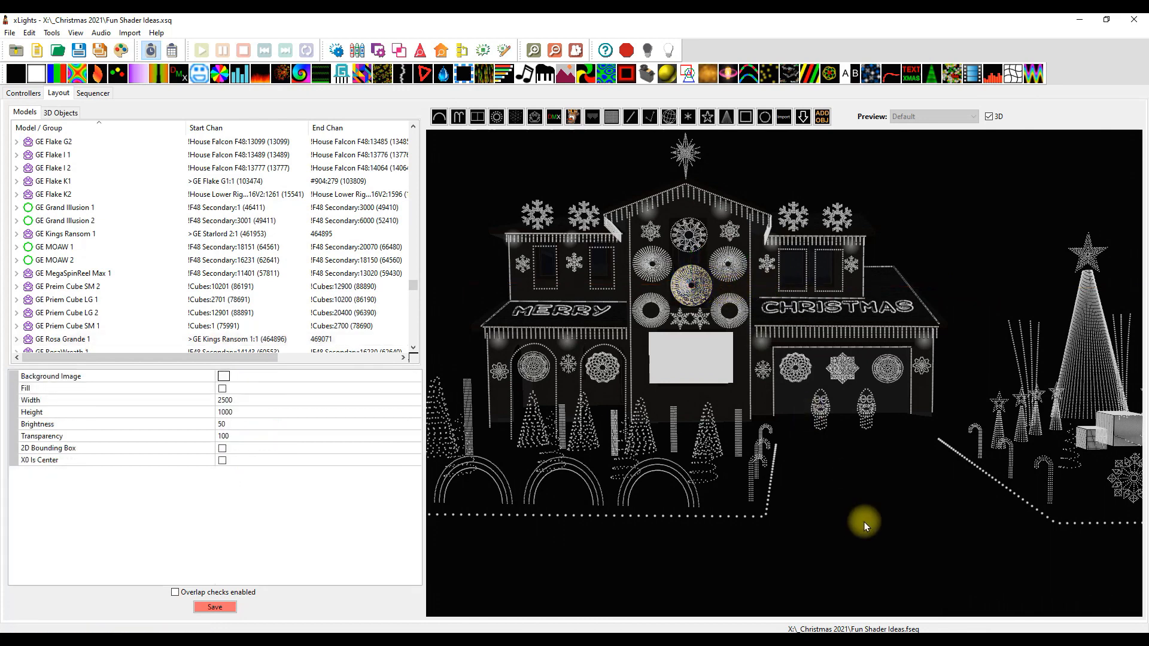
Try to move GE Dazzler 2 and GE Grand Illusion 1 together to the right along the X axis, and undo the move
left_click(776, 358)
left_click(653, 264, "ctrl")
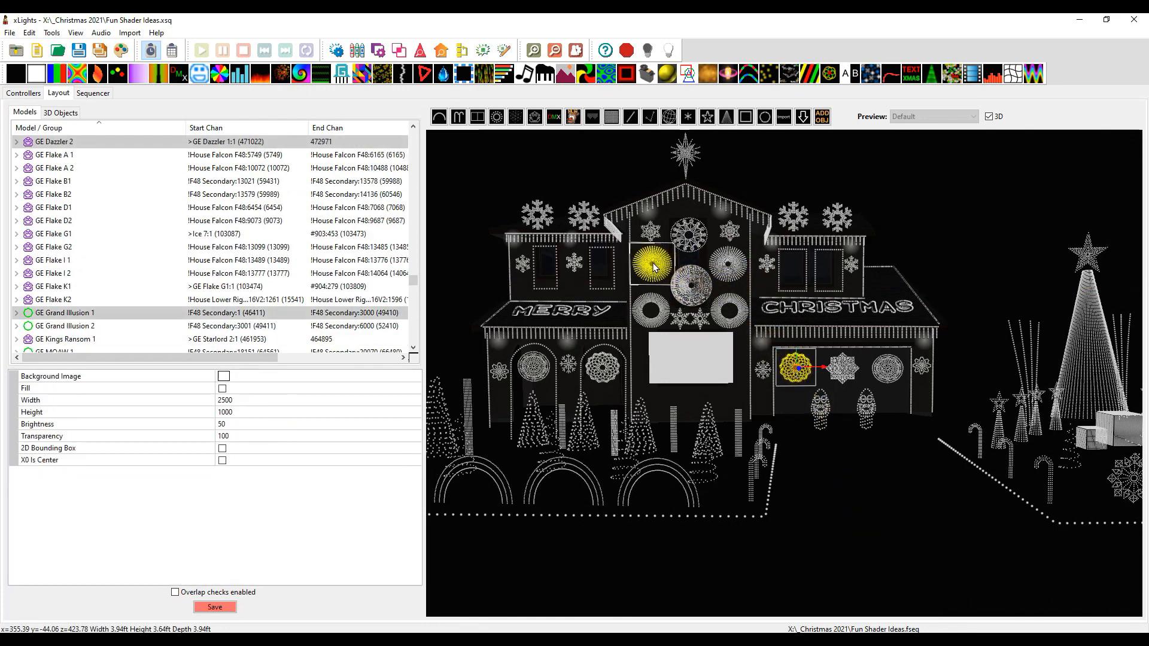
left_click_drag(831, 372, 926, 371)
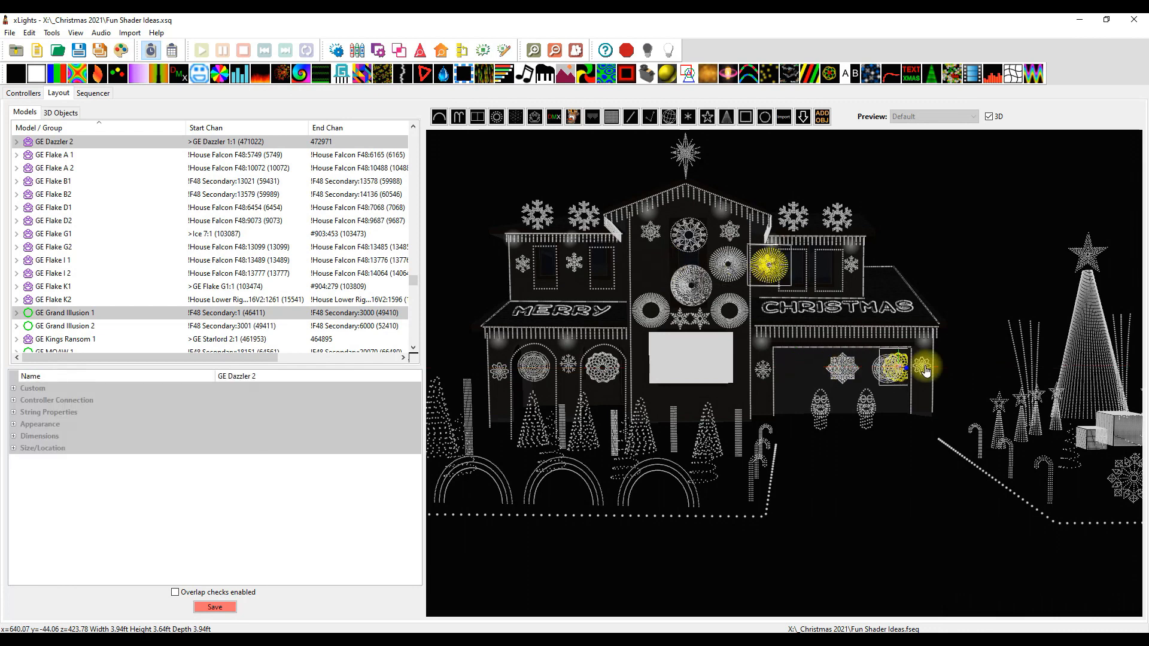
key("ctrl+z")
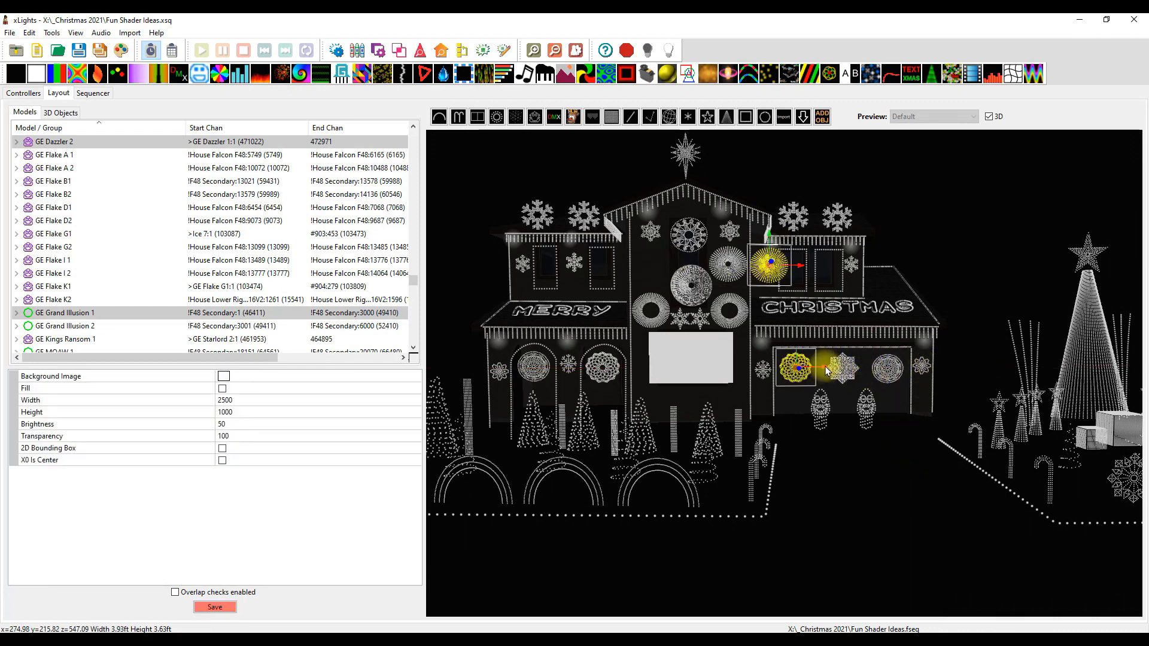
Move GE Grand Illusion 1 back along the X axis to its place on the central gable and save the layout
left_click(936, 239)
left_click(771, 263)
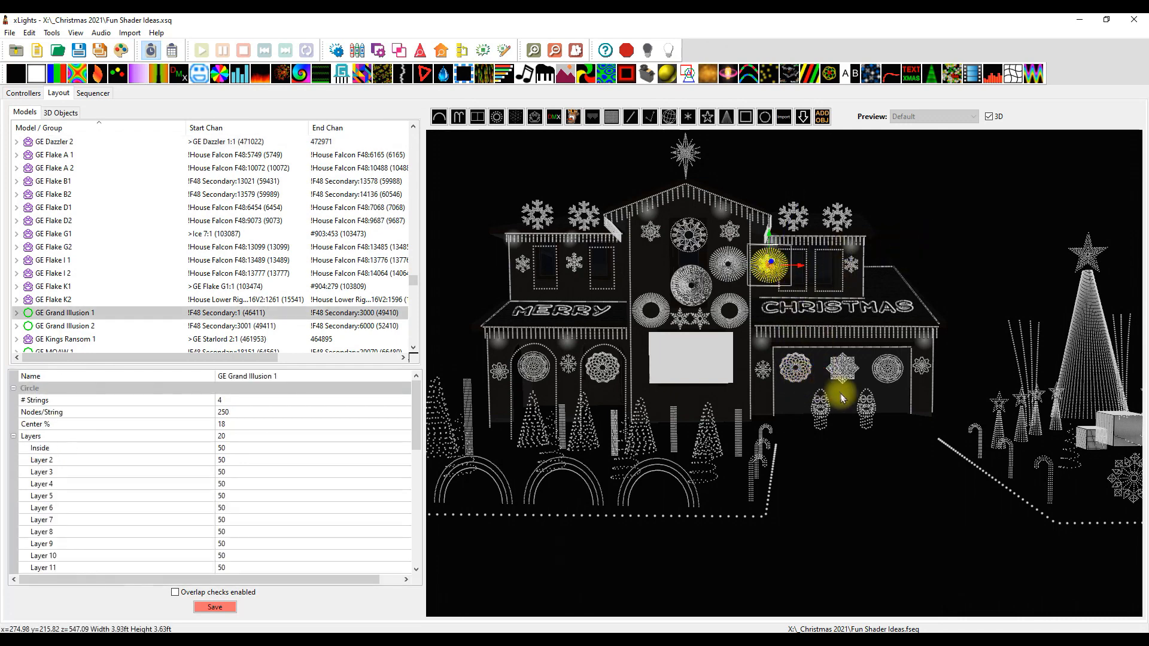
left_click_drag(801, 271, 684, 270)
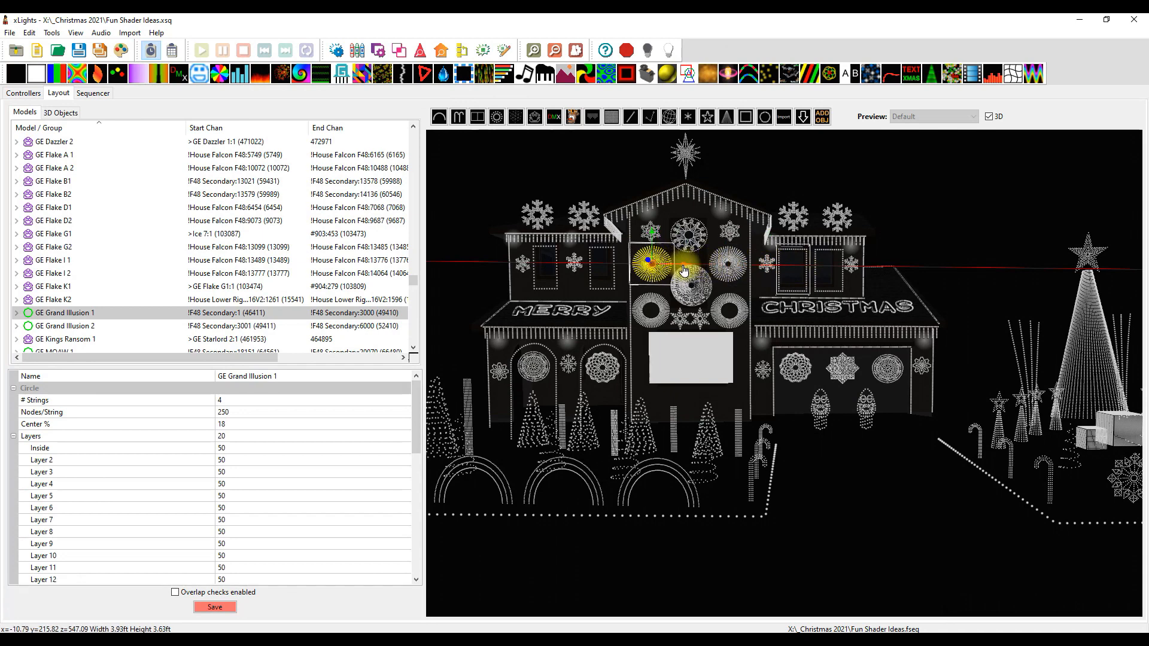
left_click(838, 523)
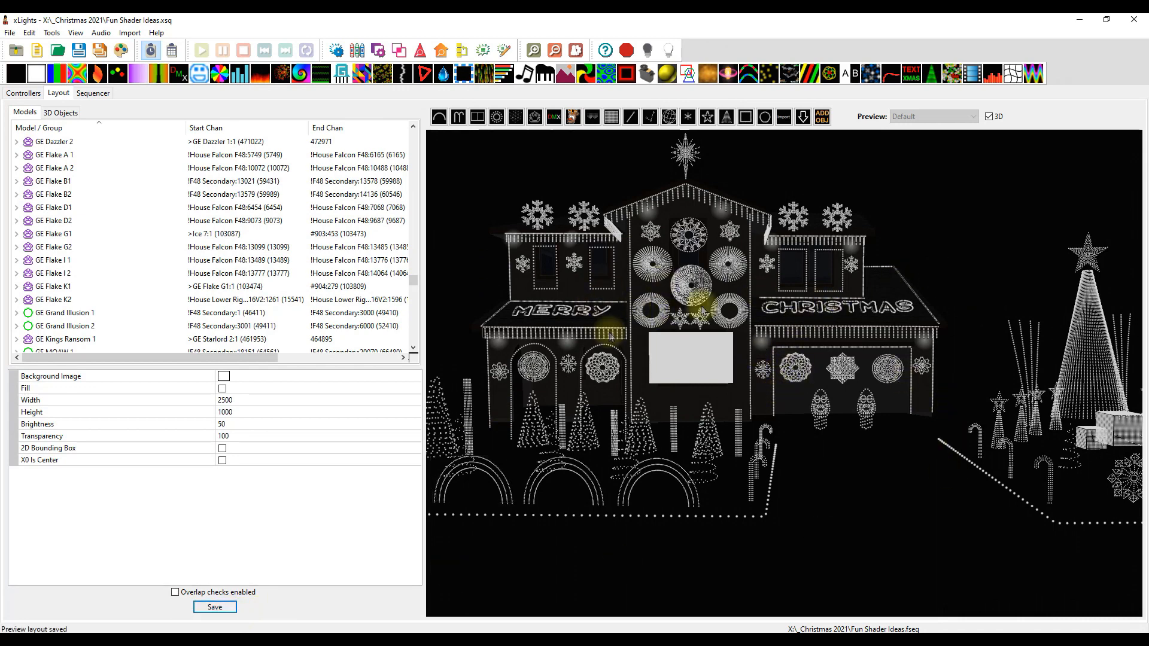
Switch to the README in Notepad to read the 2021.12 release notes, and return to the xLights layout
scroll(861, 490, "down", 1)
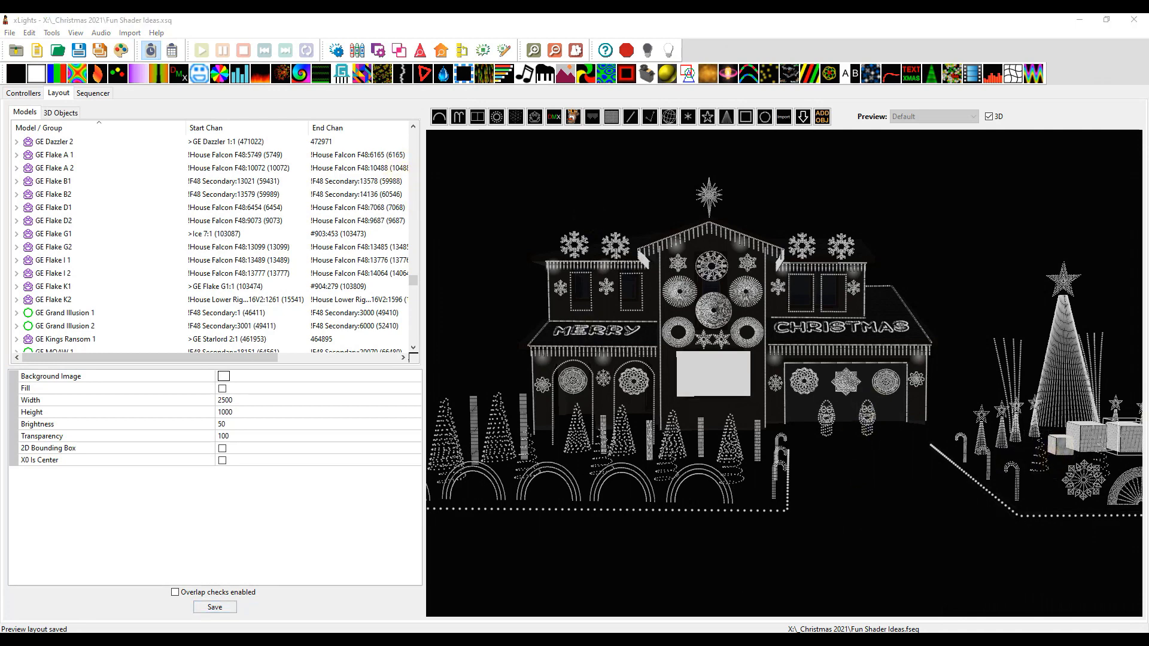
left_click_drag(488, 632, 499, 56)
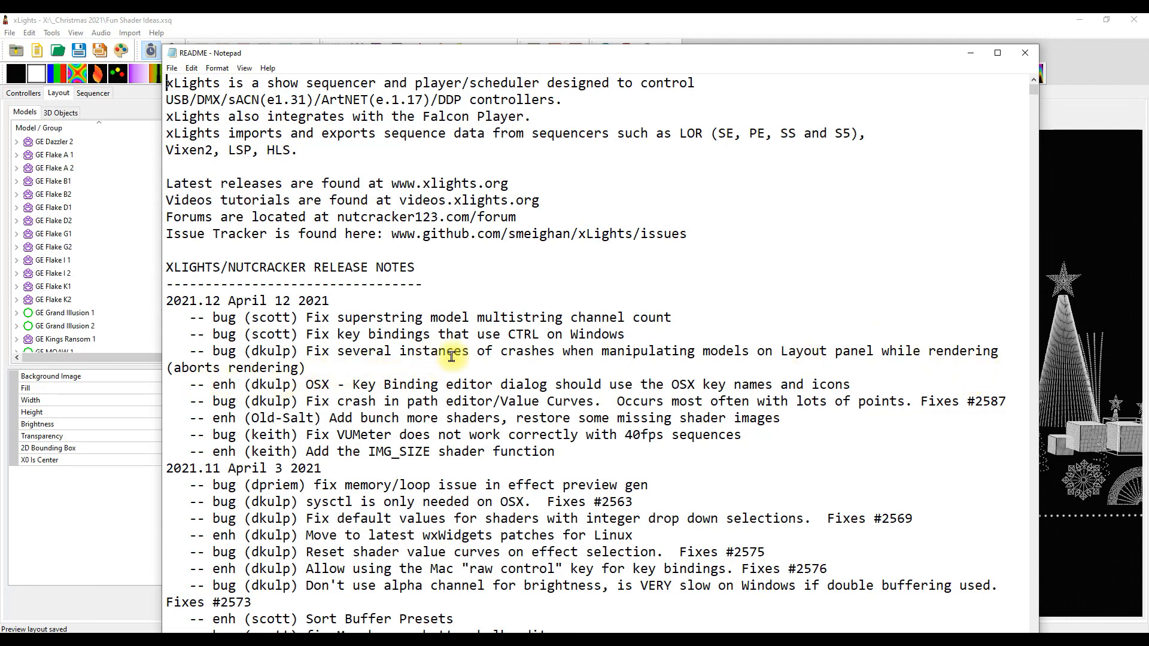
left_click_drag(429, 46, 1148, 129)
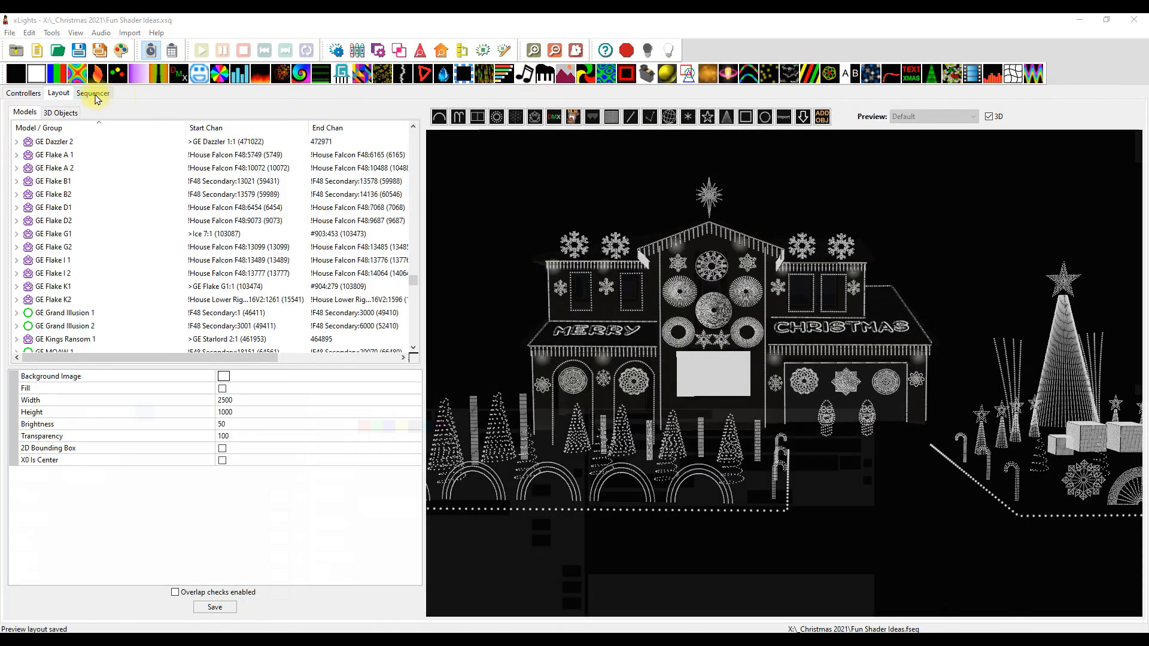
Return to the sequencer and examine Matrix 1's first Shader and Pinwheel effects, including the Acid Jelly shader's settings
left_click(94, 94)
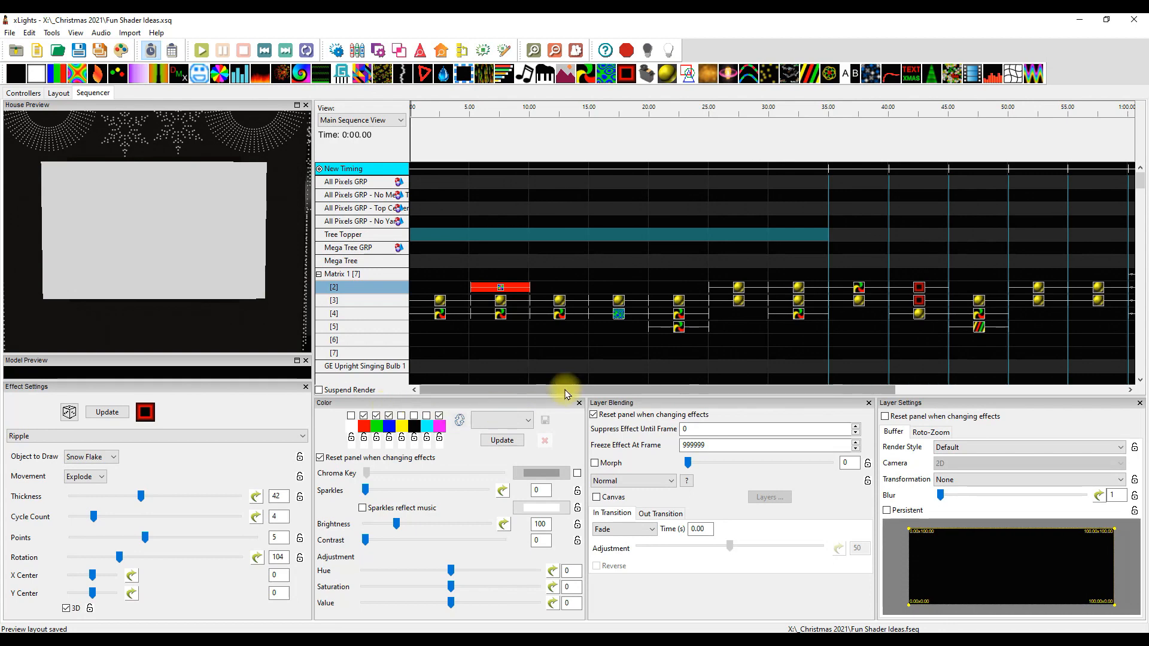
left_click_drag(565, 394, 534, 395)
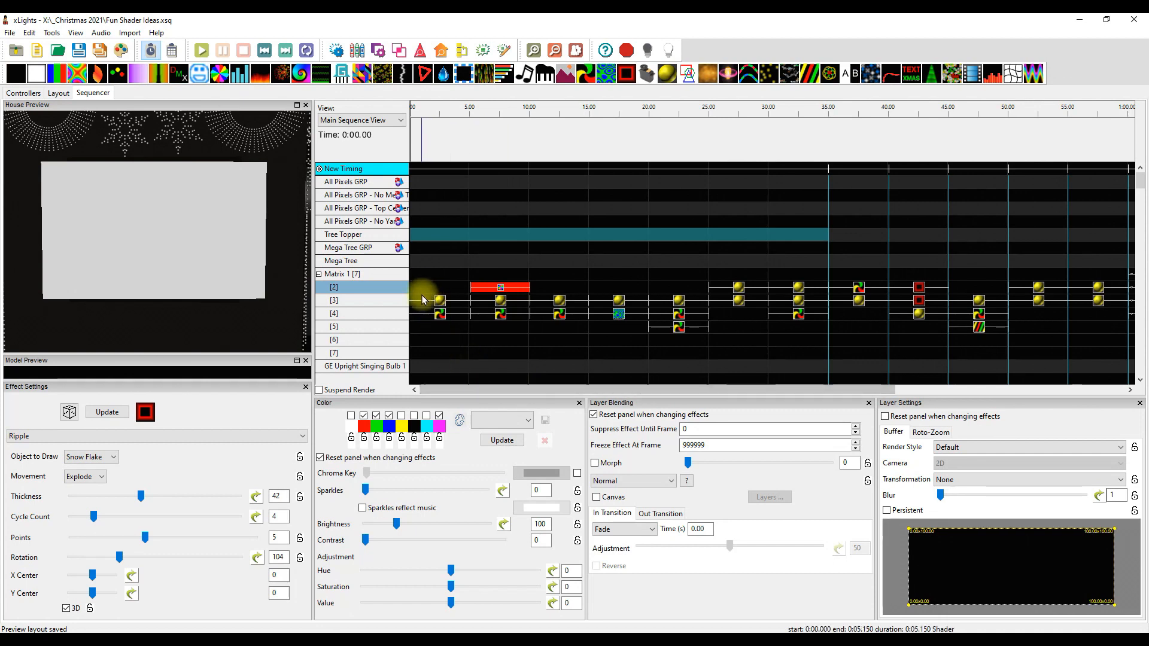
left_click(443, 304)
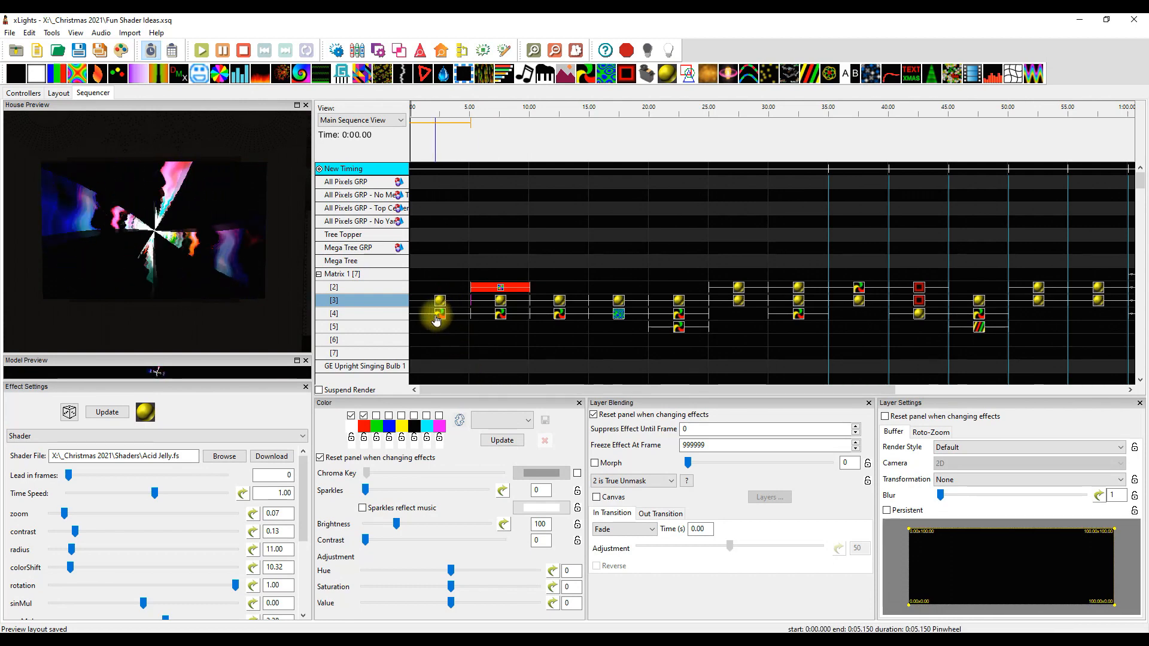
left_click(440, 316)
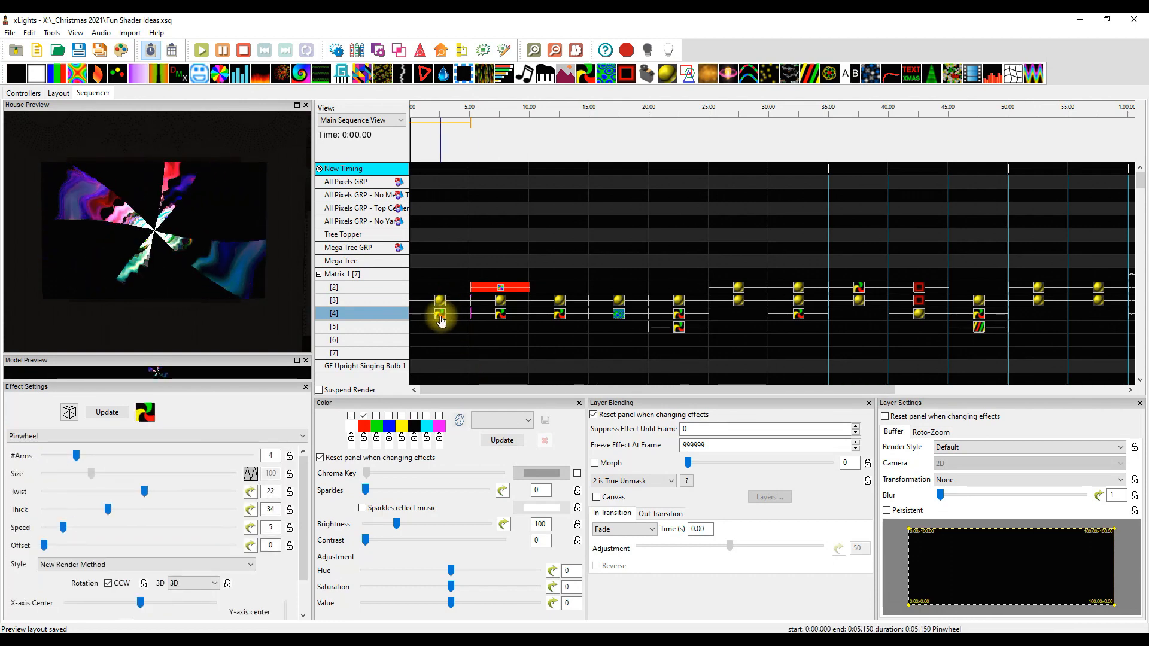
left_click(440, 306)
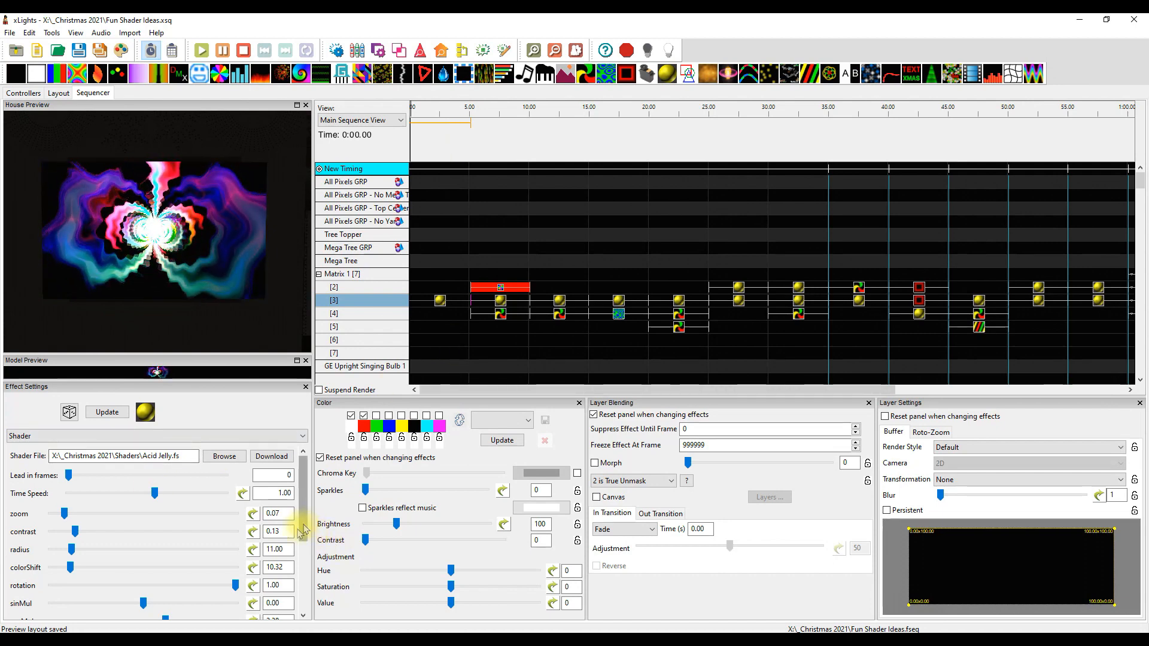
mouse_move(303, 515)
left_mouse_down()
mouse_move(307, 585)
mouse_move(306, 506)
left_mouse_up()
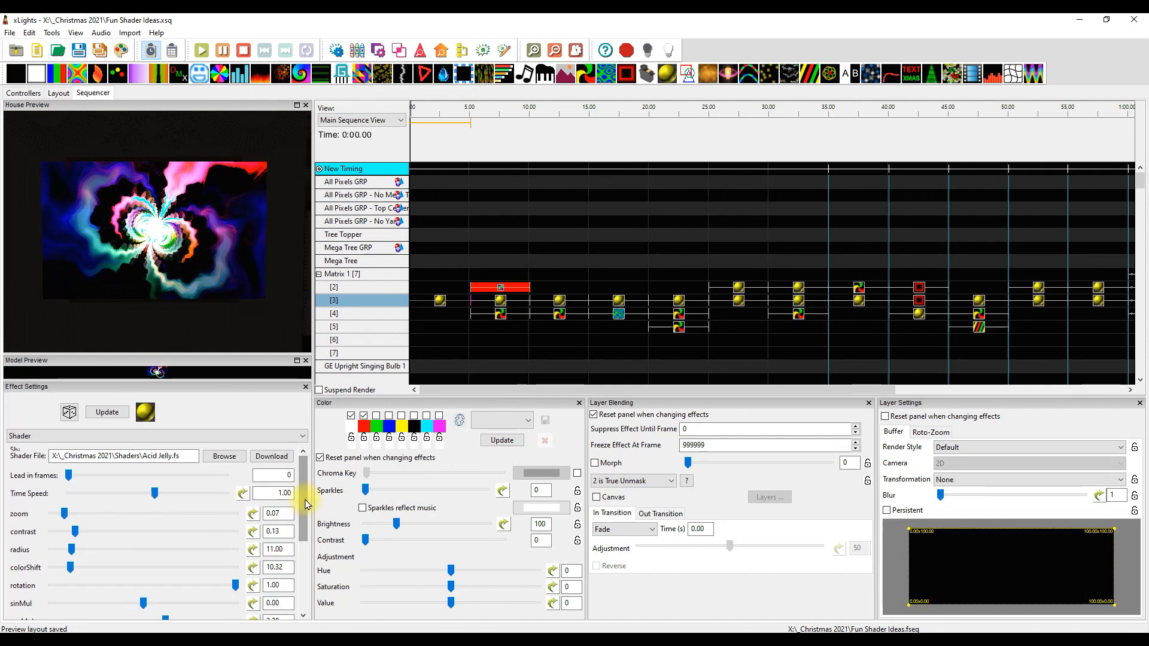
left_click(442, 302)
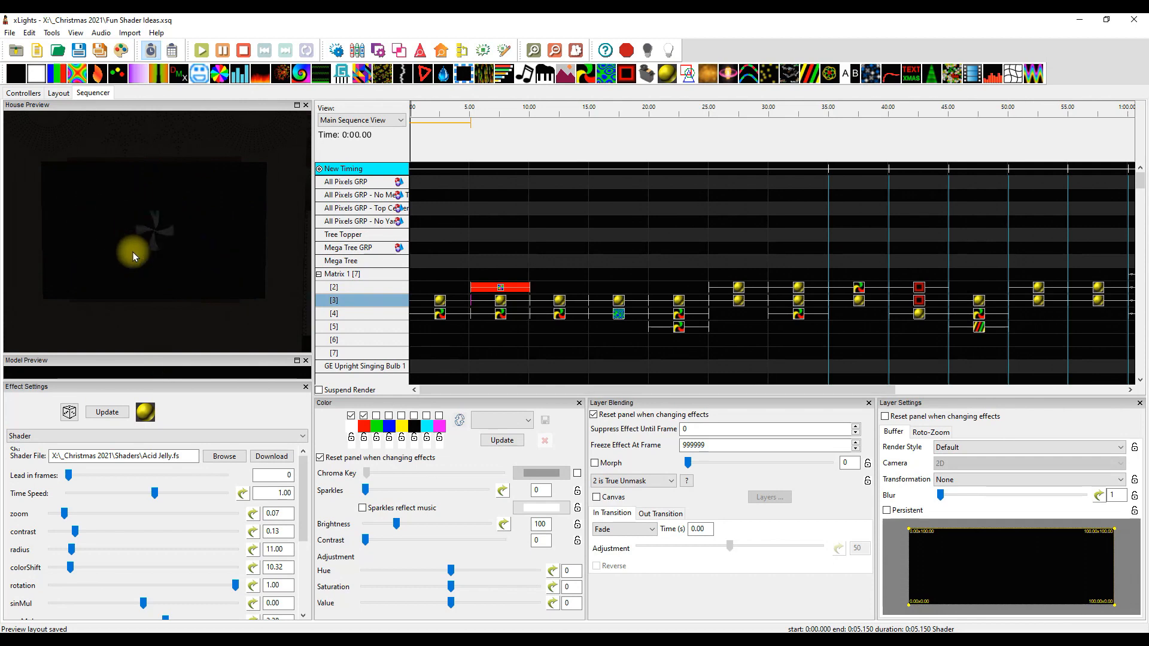
Preview Matrix 1's Fan effect at 5 seconds and check the colour mode options of the Aurora_xL shader beneath it
left_click(498, 288)
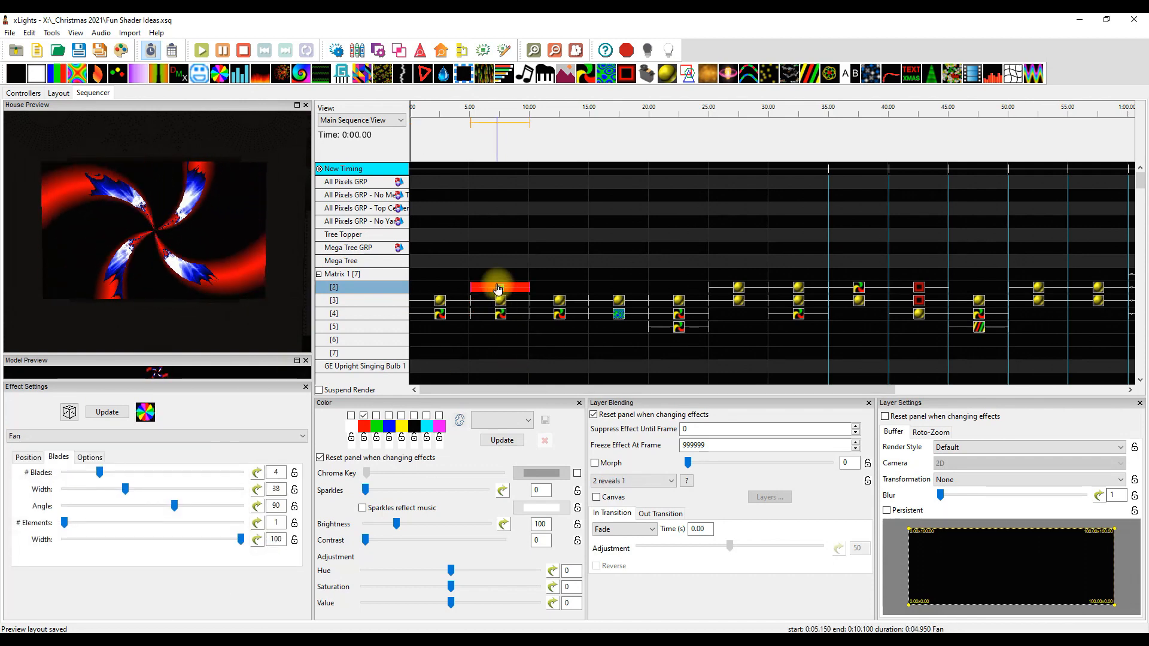
left_click(479, 301)
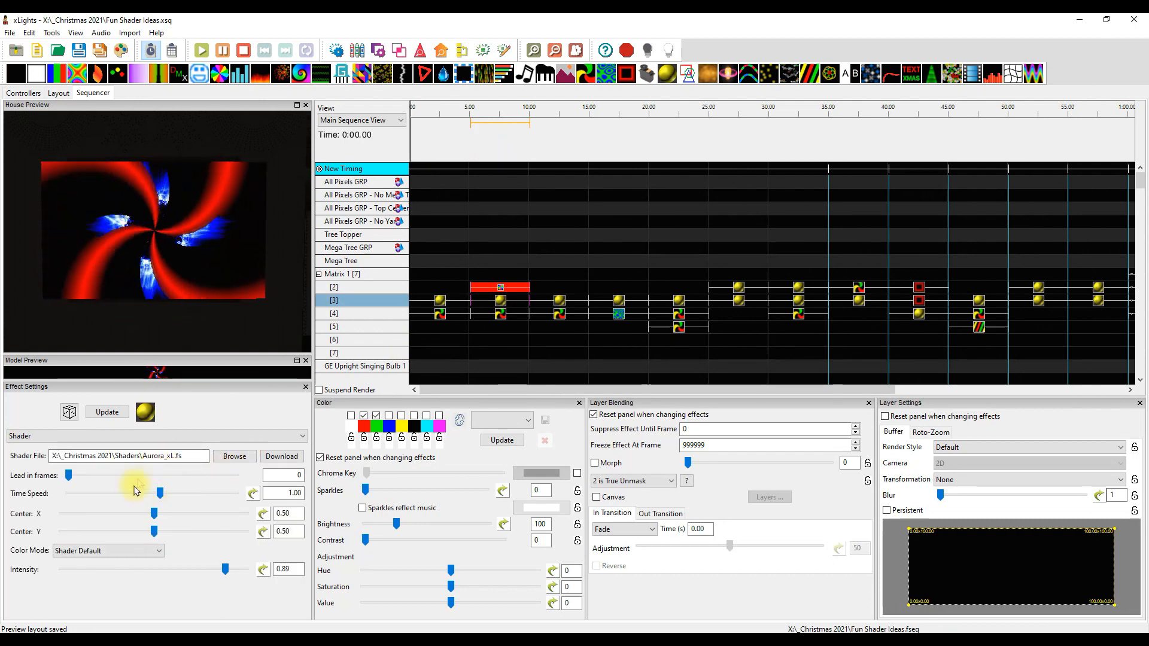
left_click(146, 456)
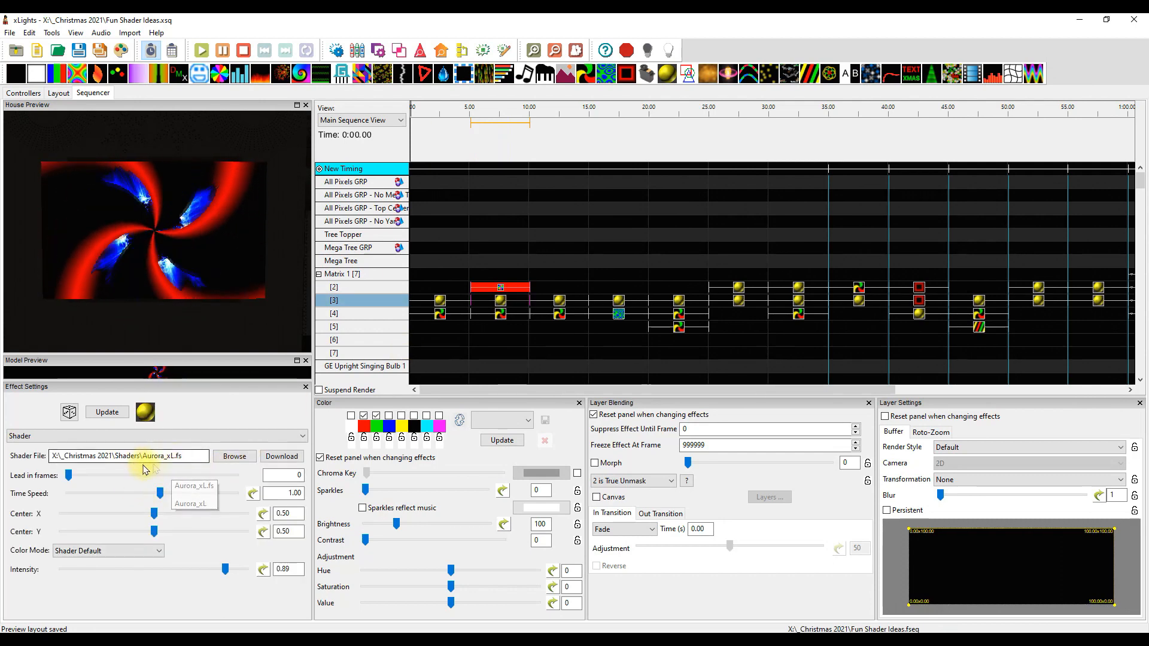
left_click(158, 554)
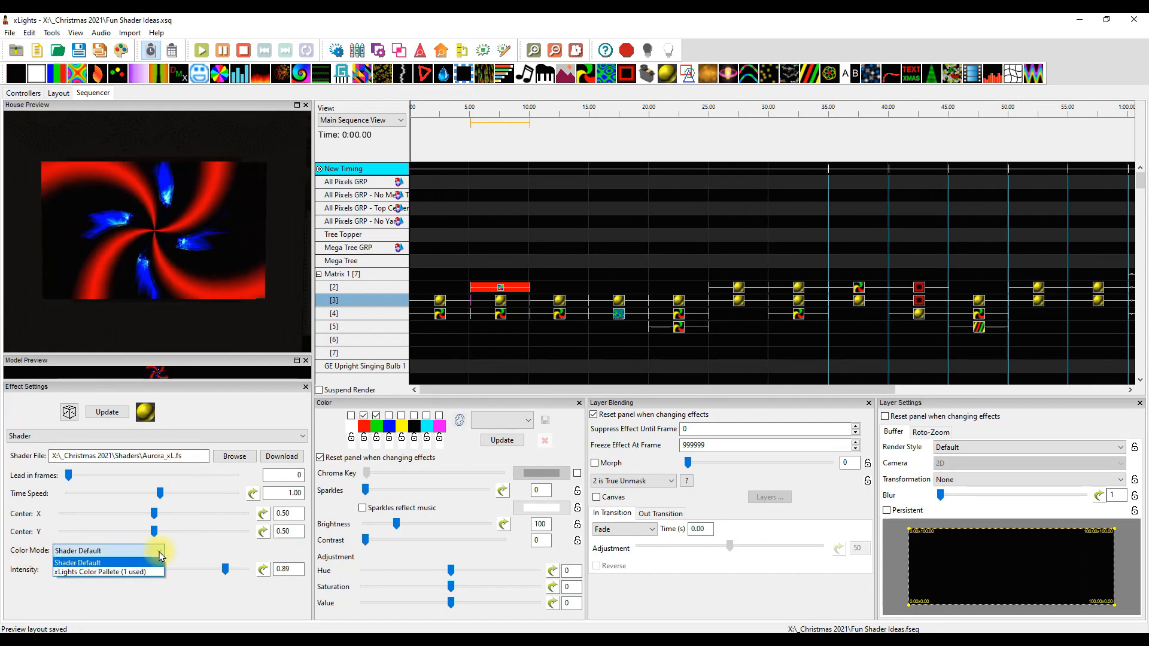
left_click(161, 561)
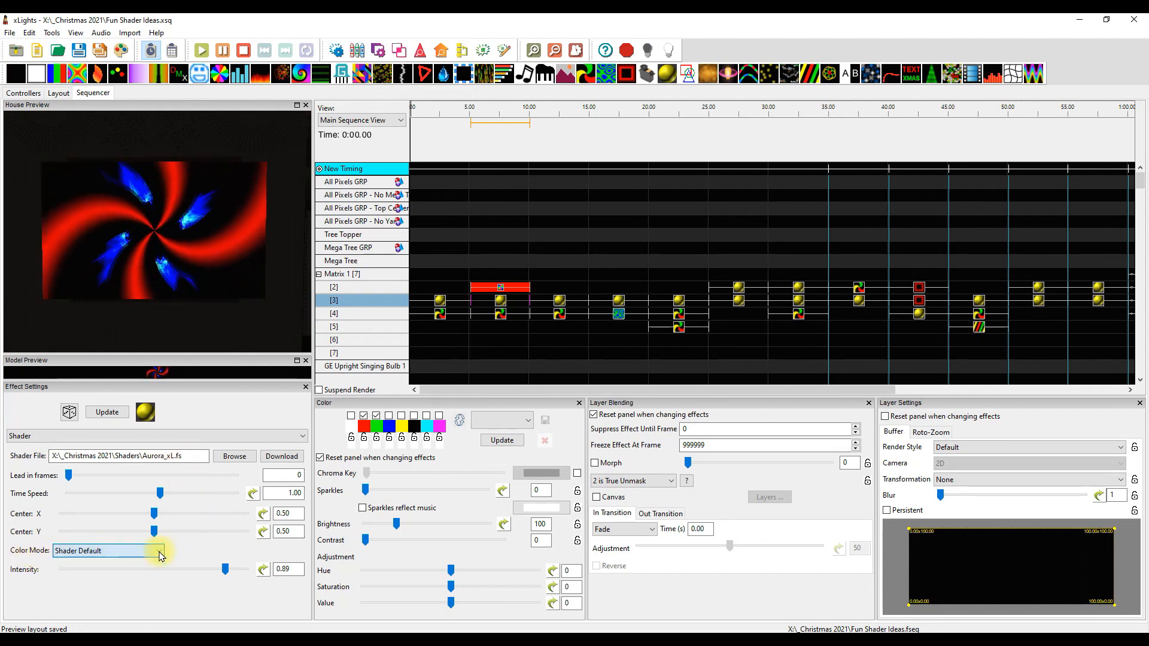
Compare the layer blending modes of the stacked Fan, Aurora shader and Pinwheel effects at 5 seconds
left_click(504, 287)
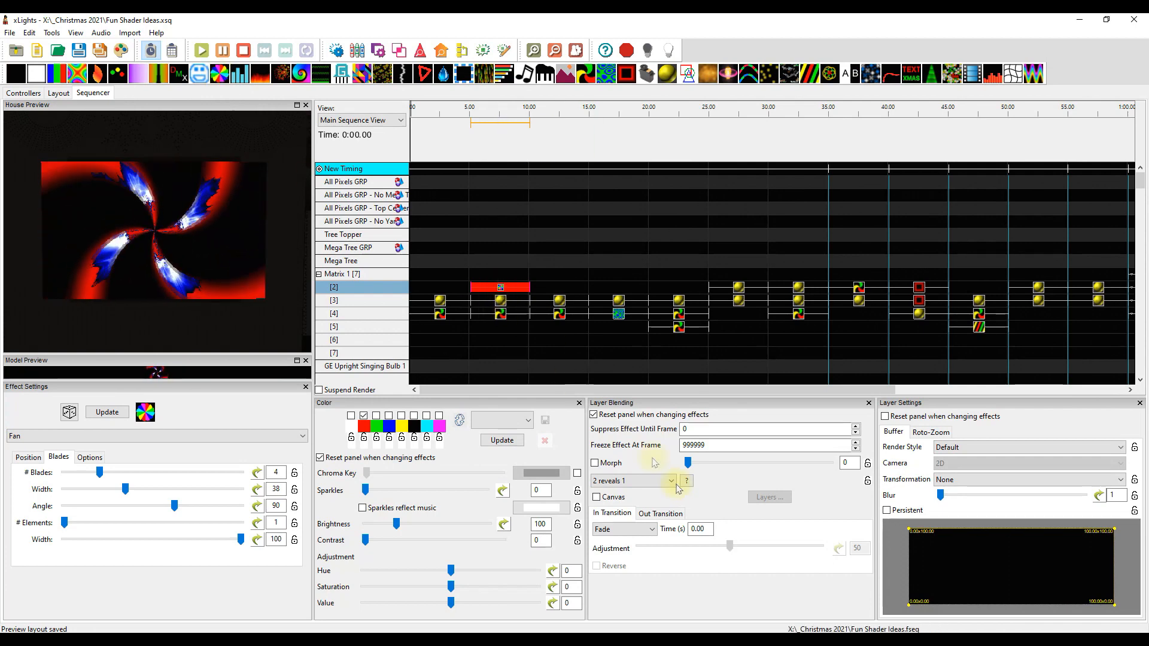
left_click(501, 306)
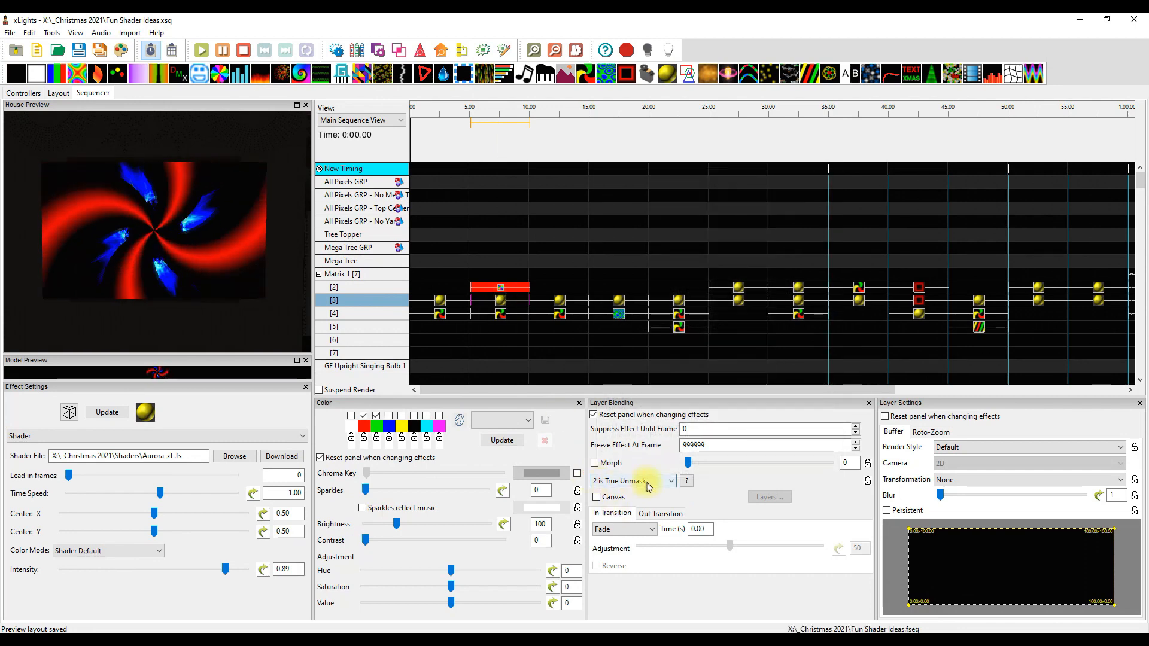
left_click(501, 315)
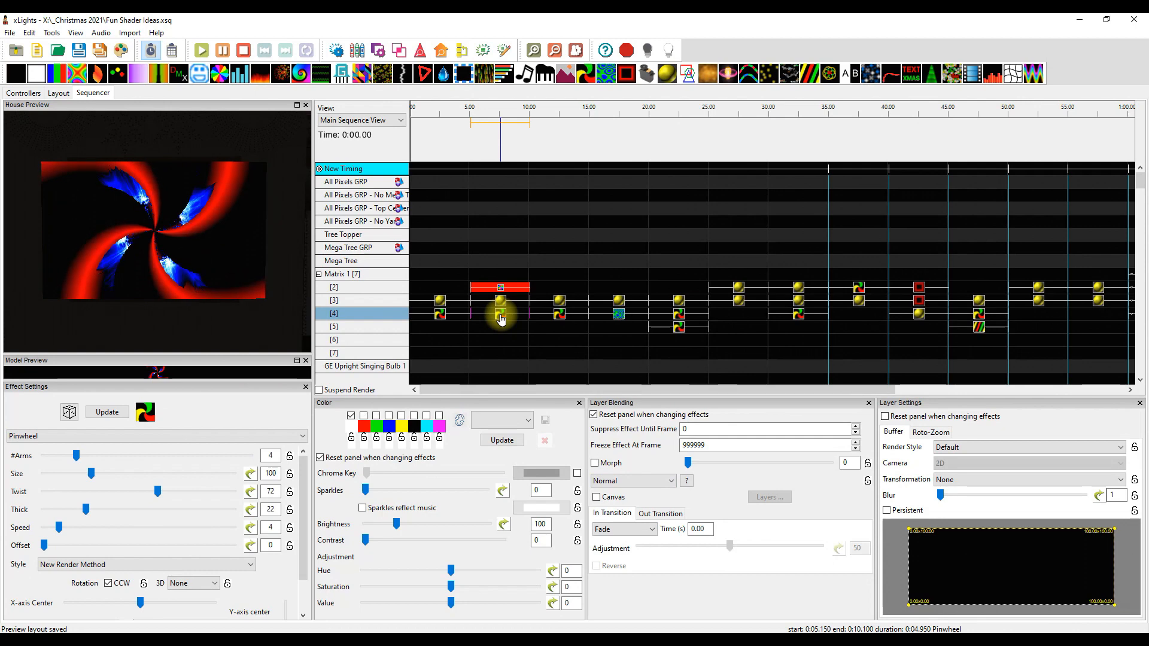
left_click(501, 289)
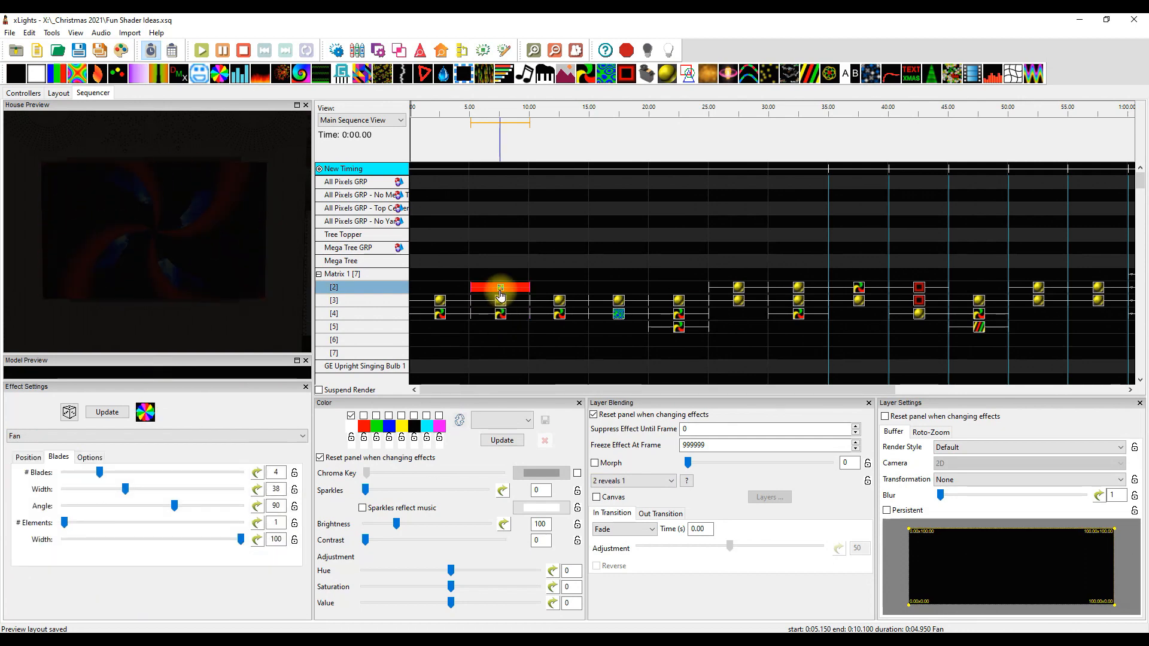
Examine the Circle Bloom shader and Pinwheel effects at 10 seconds and the Fuzzies Attack_xL shader at 15 seconds
left_click(561, 301)
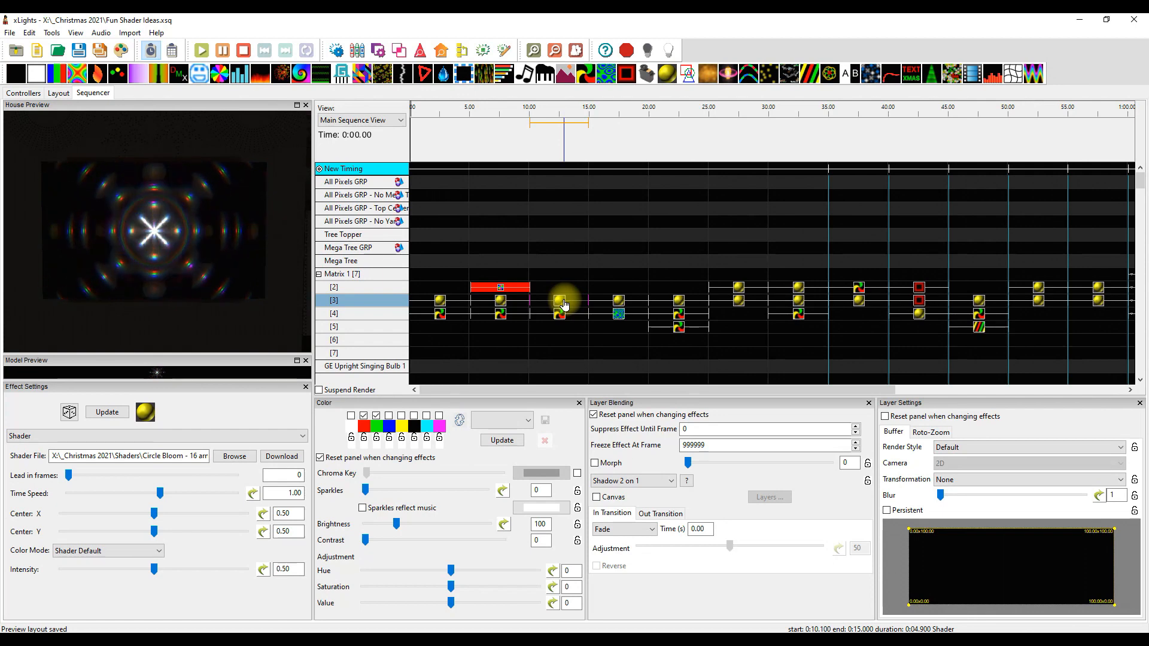
left_click(559, 317)
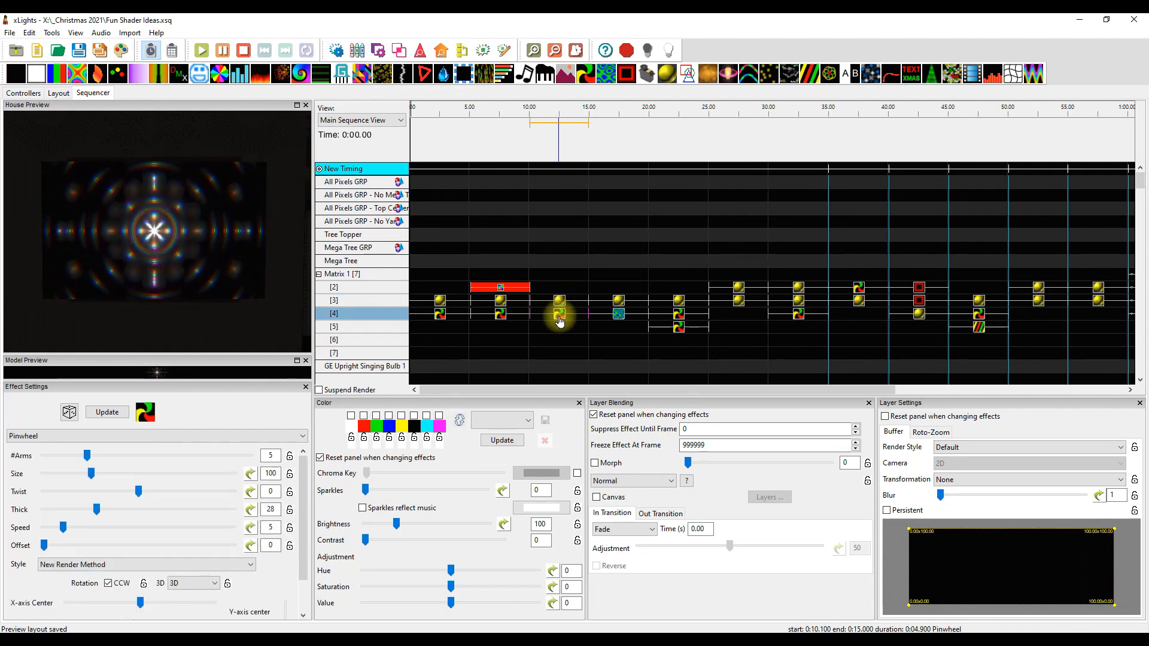
left_click(617, 301)
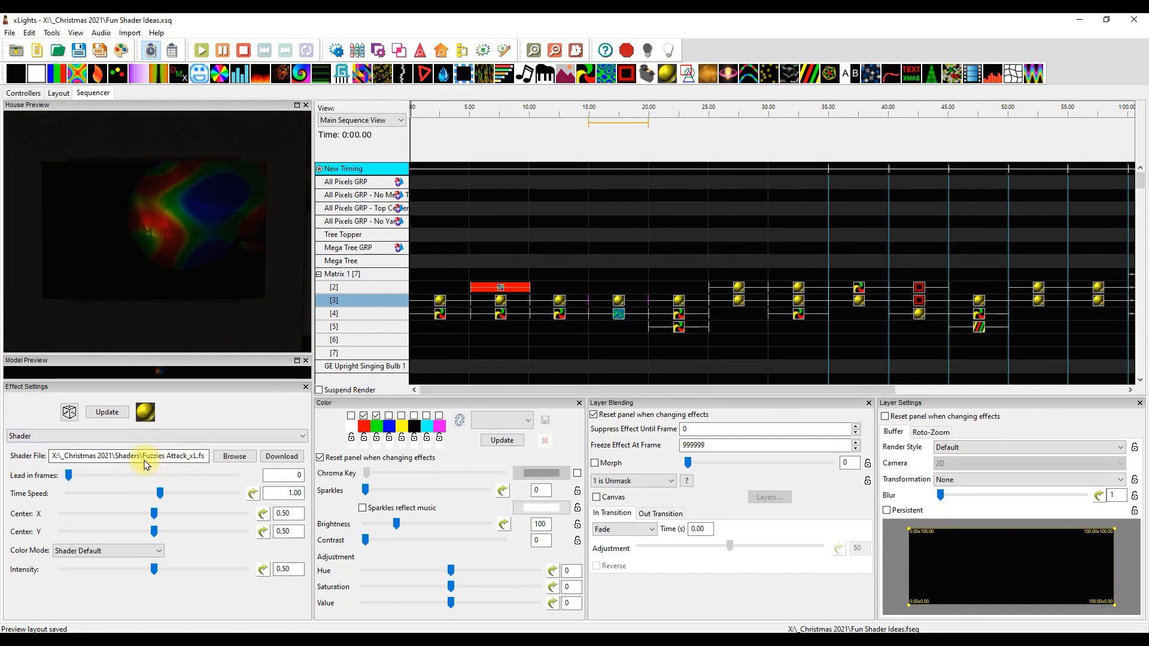
Examine the Plasma effect at 15 seconds, the Hex 3D Spiral shader at 20 seconds, and the Black Cherry Cosmos and Hex Play_xL shaders at 25 seconds
left_click(620, 318)
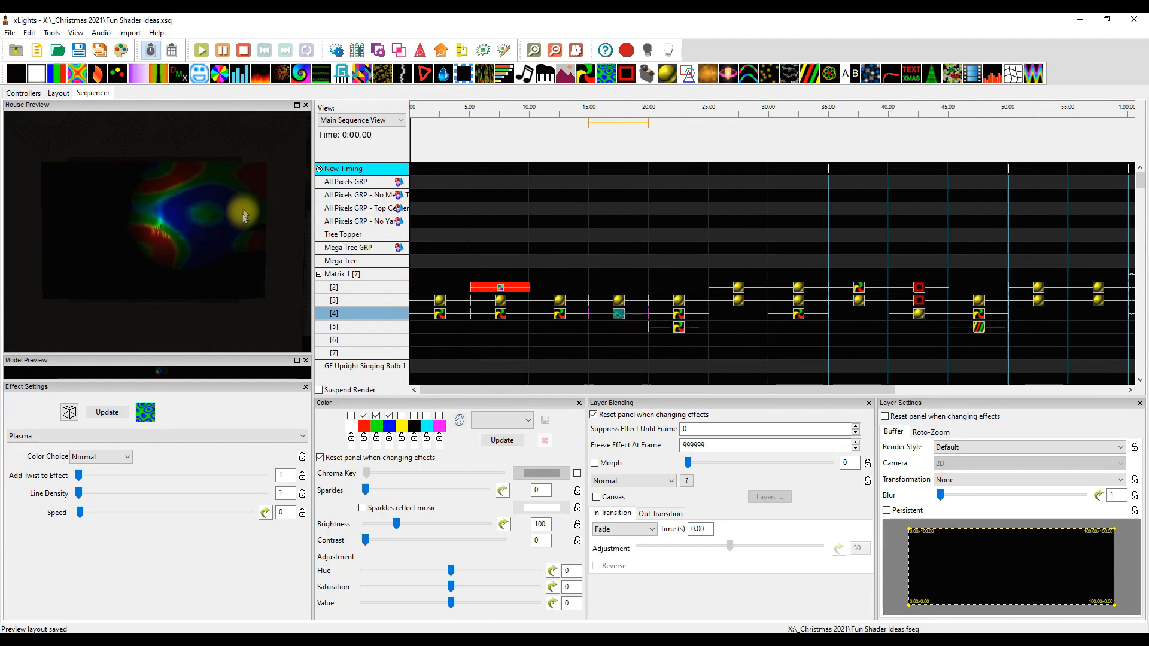
left_click(675, 303)
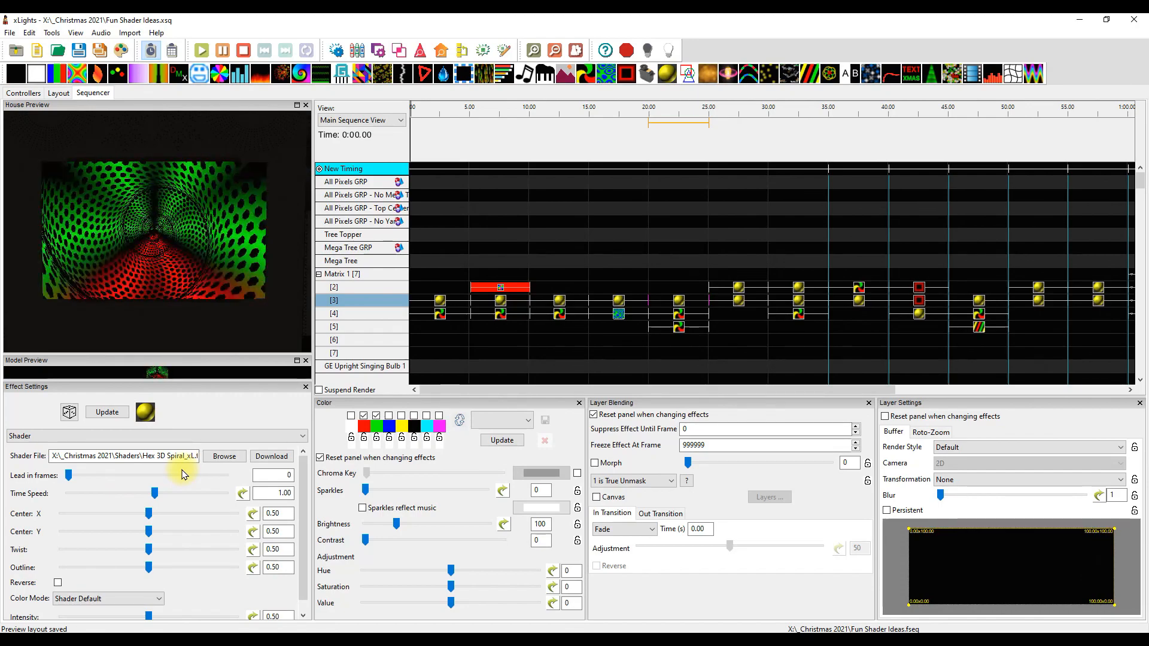
left_click(741, 288)
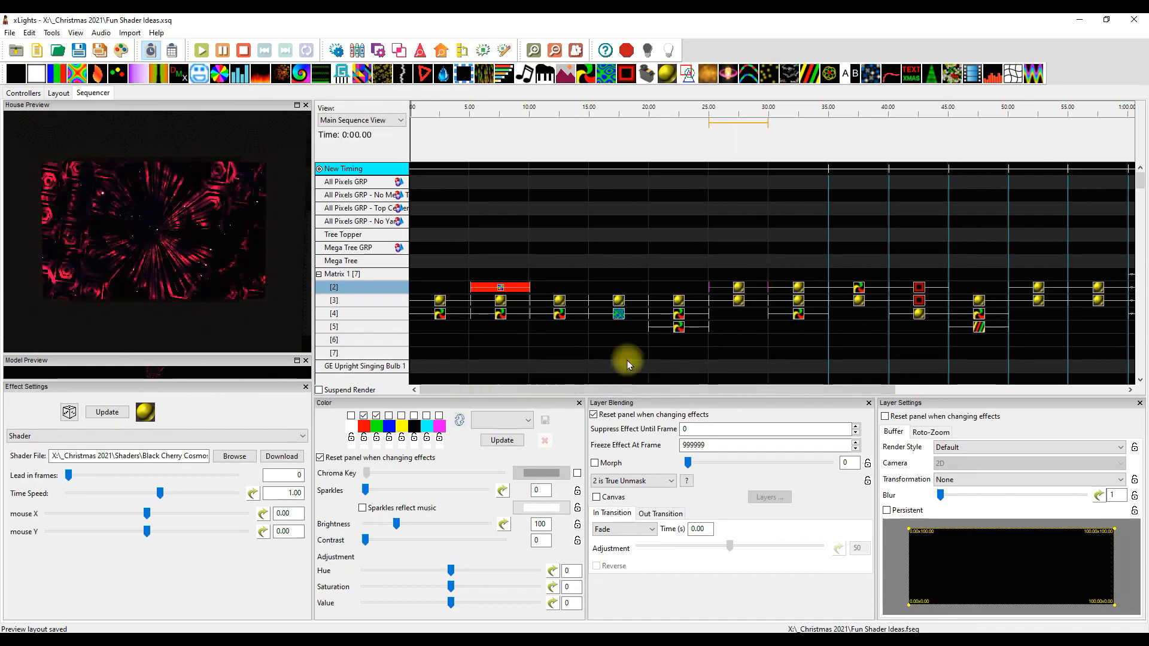
left_click(740, 300)
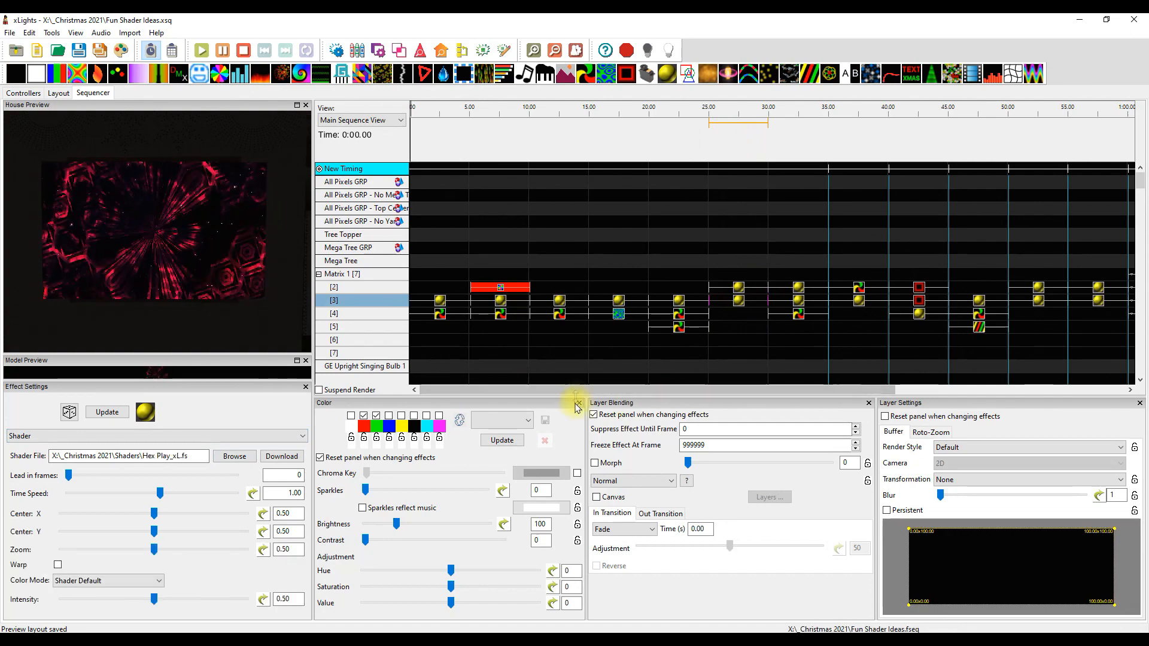
Examine the three stacked effects at 30 seconds: the Aurora_xL shader, the Invisible Elliptical shader and the Pinwheel
left_click_drag(581, 390, 716, 388)
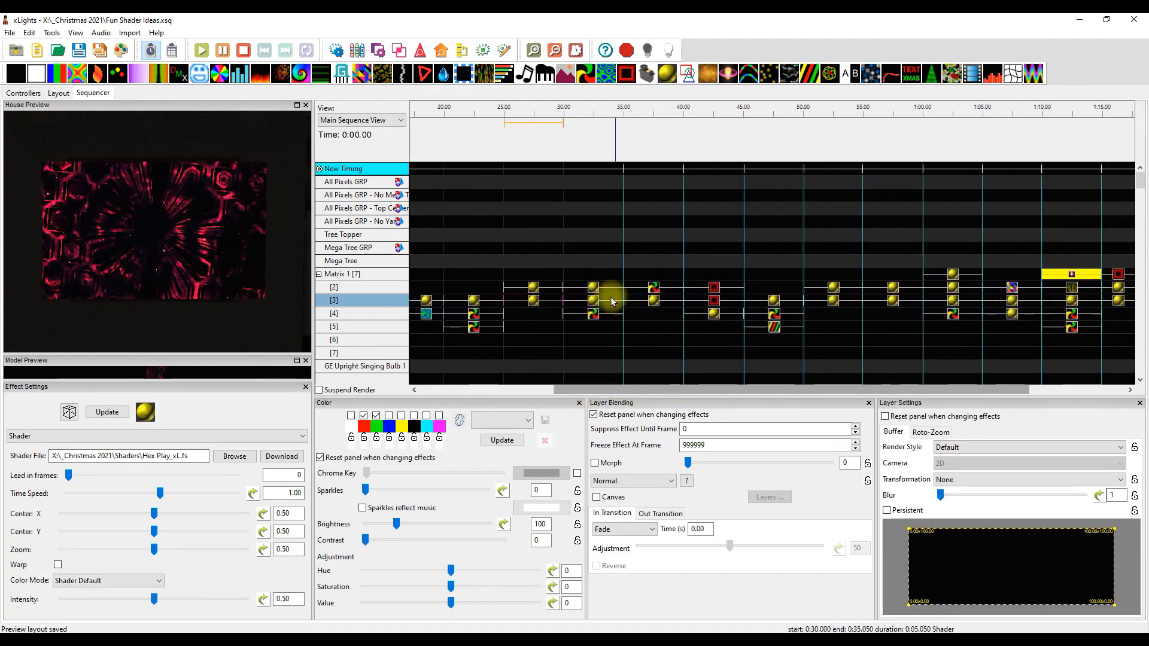
left_click(593, 288)
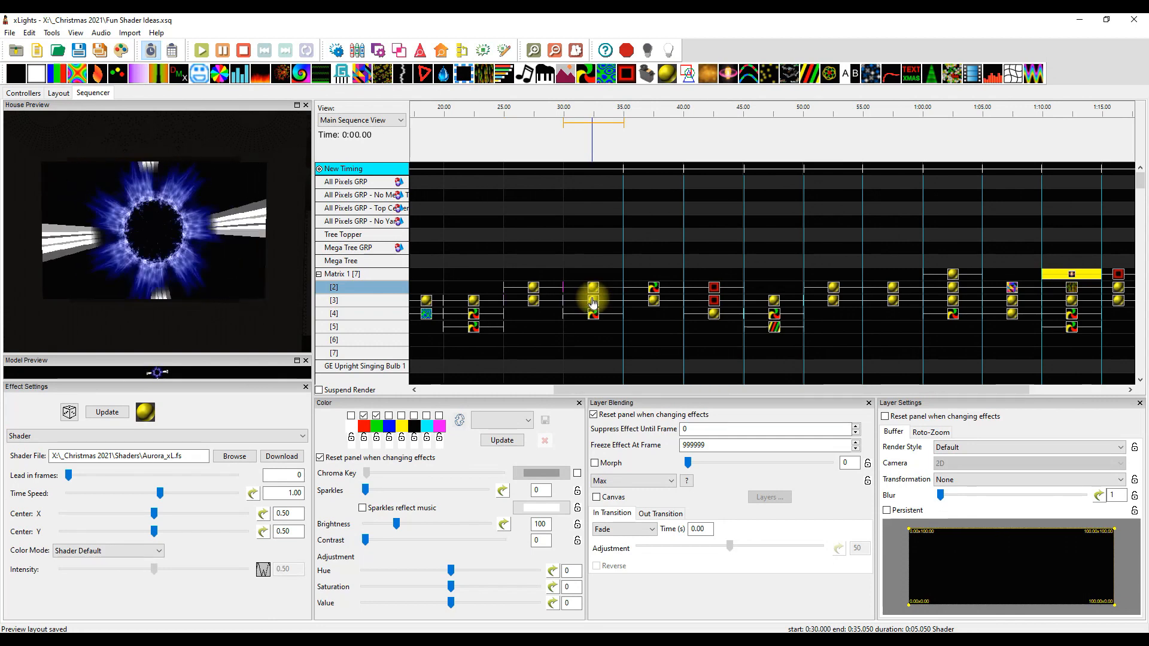
left_click(592, 303)
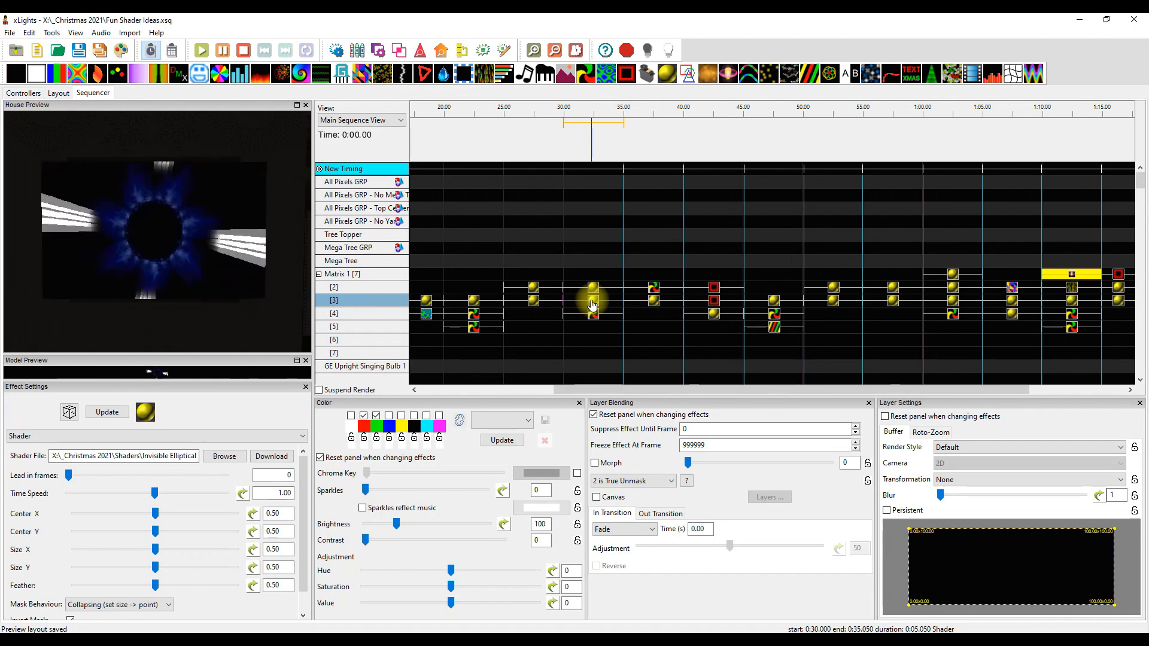
left_click(593, 315)
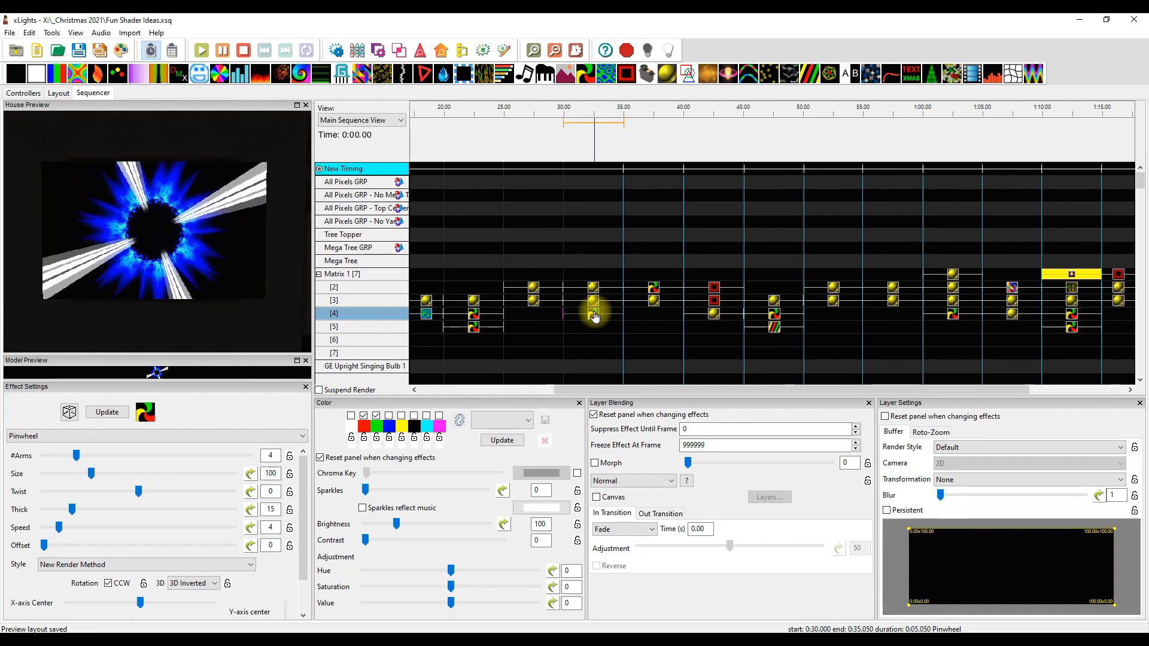
Examine the Pinwheel and Invisible Spiral shader at 35 seconds and the heart Ripple over the LogTransSpiral_xL shader at 40 seconds
left_click(654, 289)
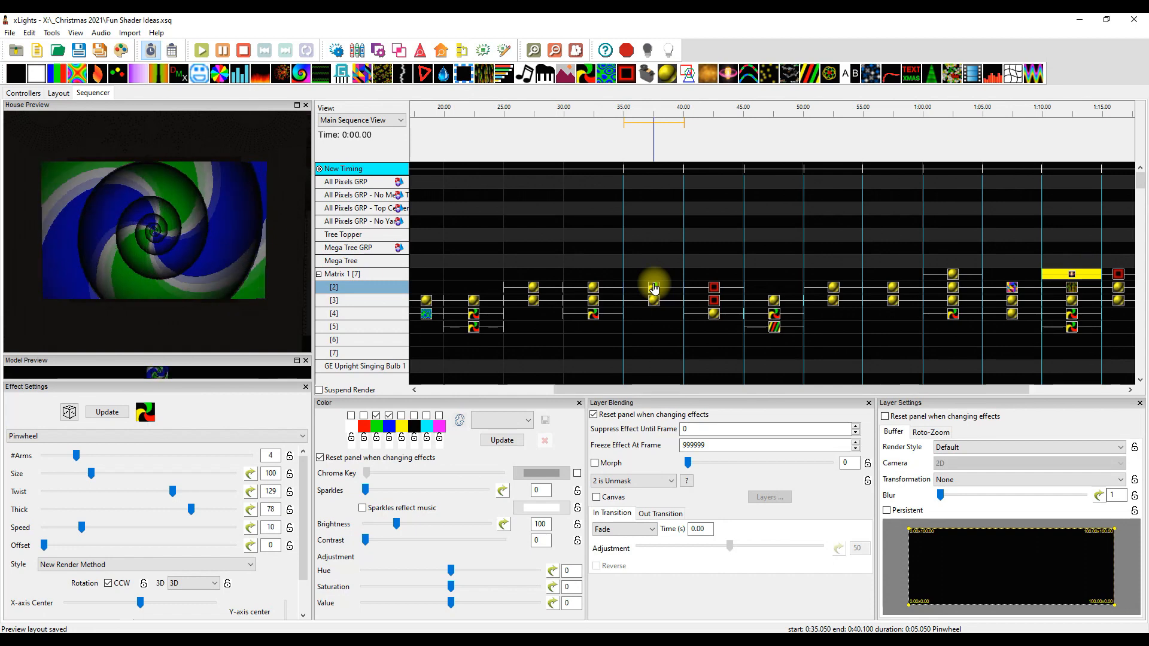
left_click(652, 302)
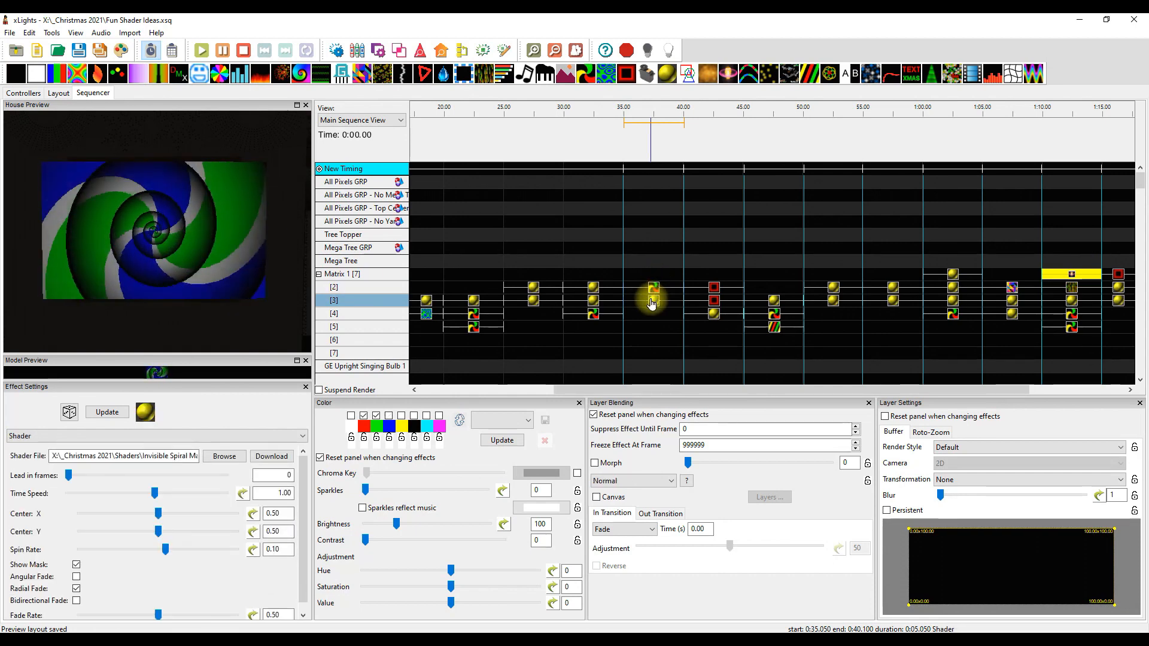
left_click(170, 461)
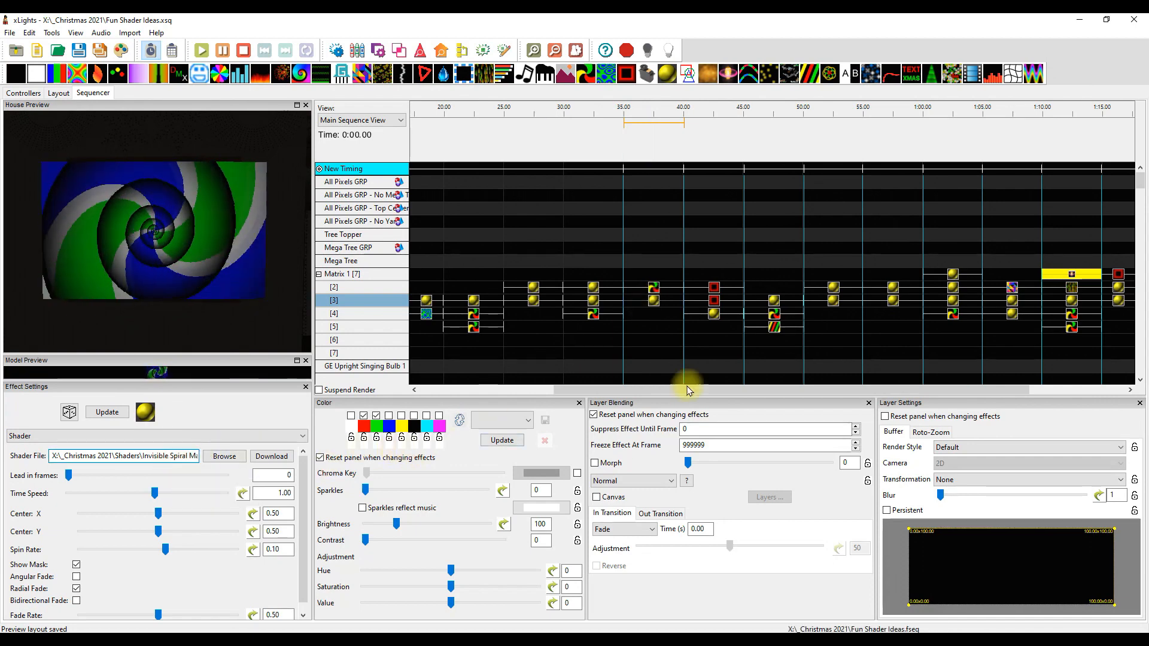
left_click(715, 288)
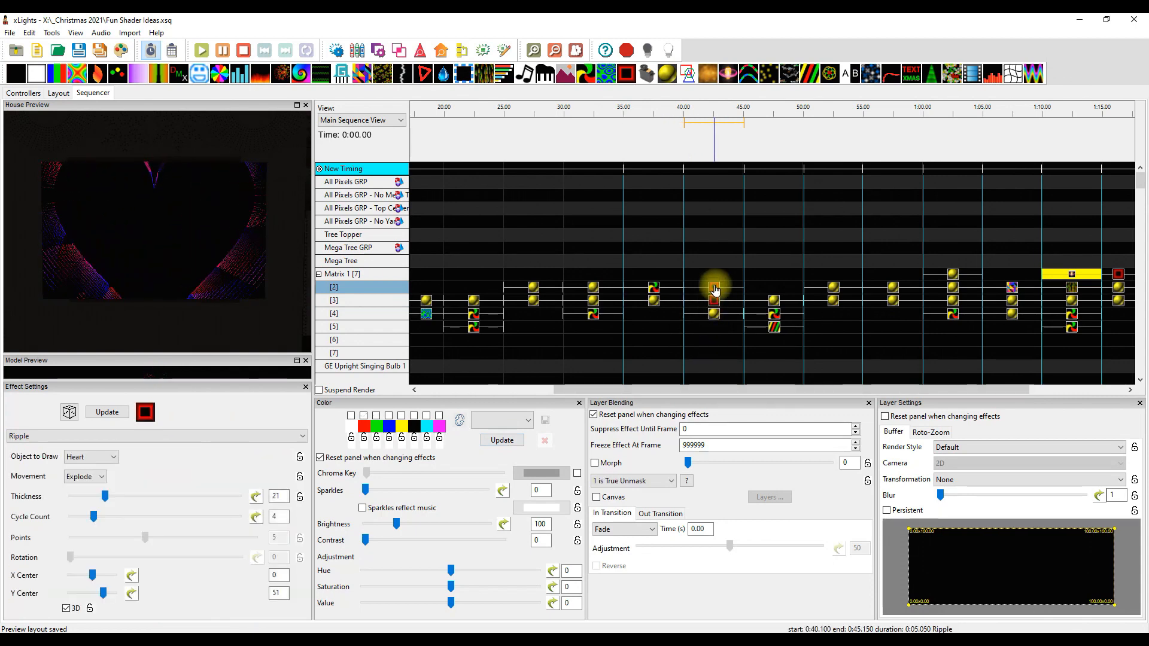
left_click(717, 321)
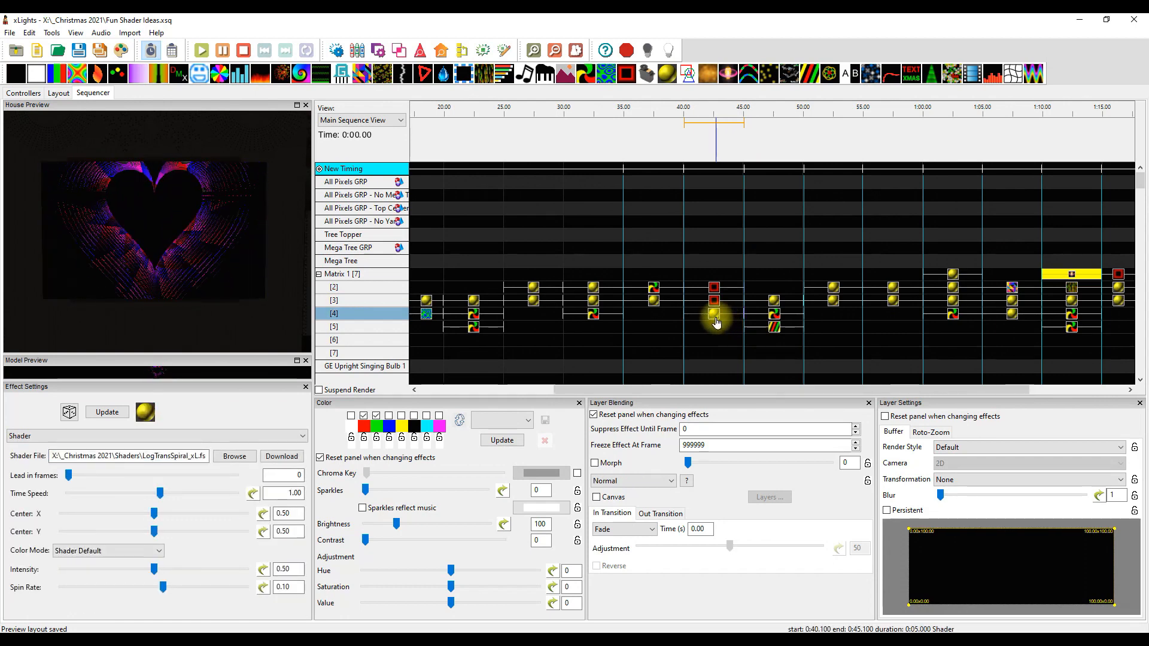
Delete the two Ripple effects at 40 seconds to preview the LogTransSpiral_xL shader alone, and undo the deletion
left_click(712, 287)
key("Delete")
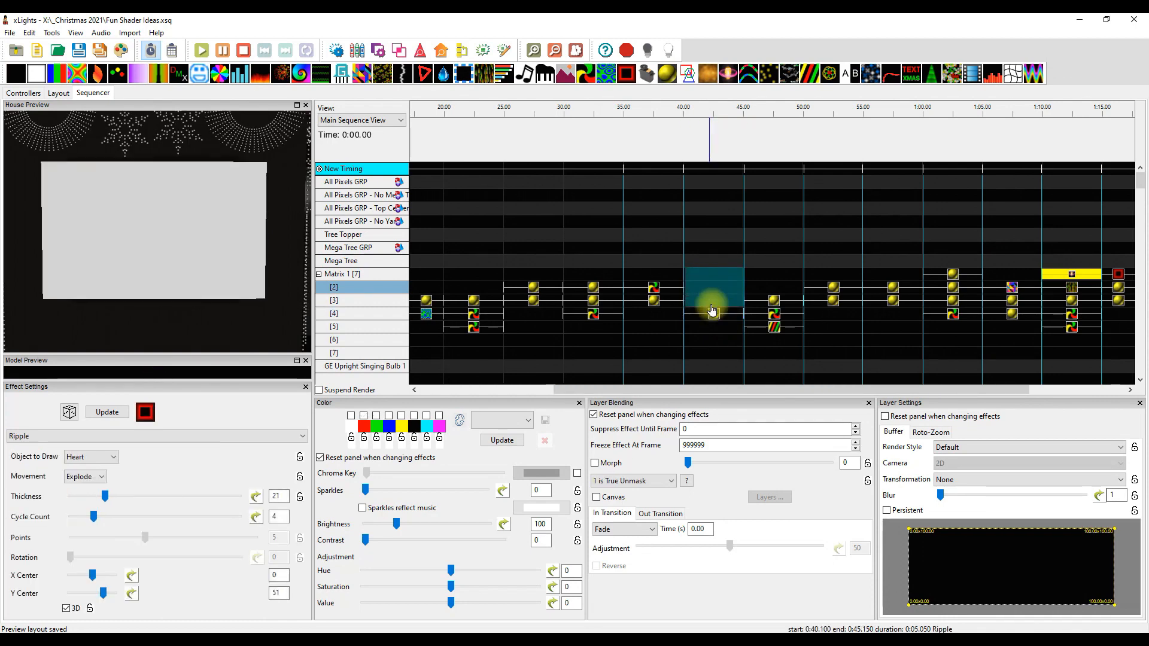
left_click(715, 317)
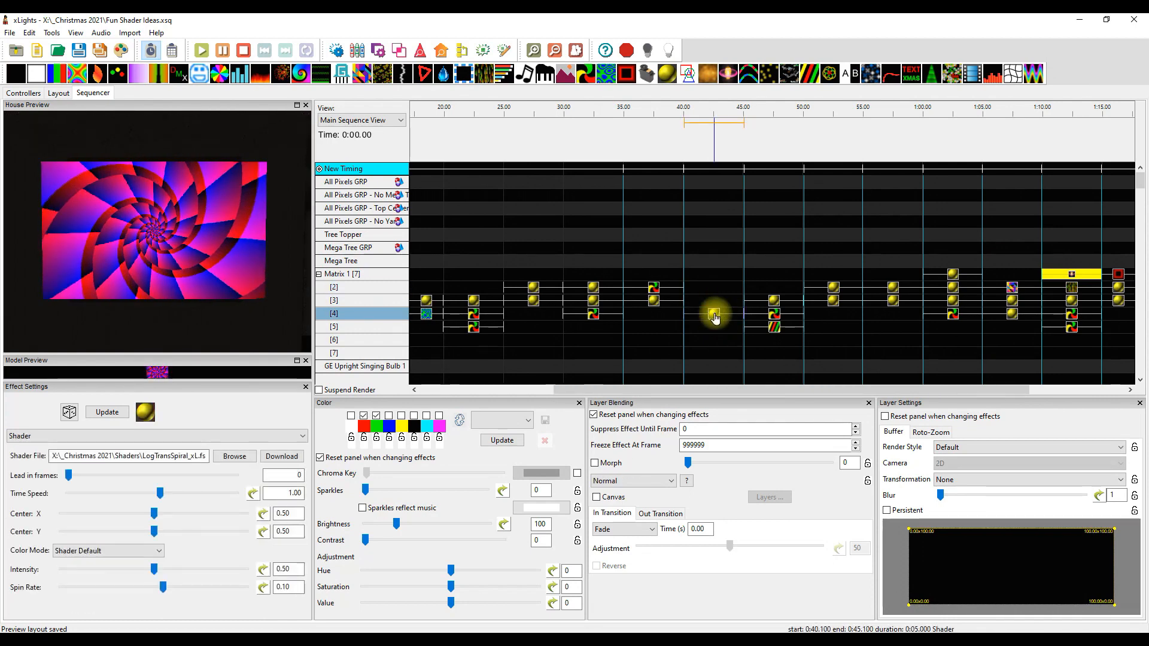
key("ctrl+z")
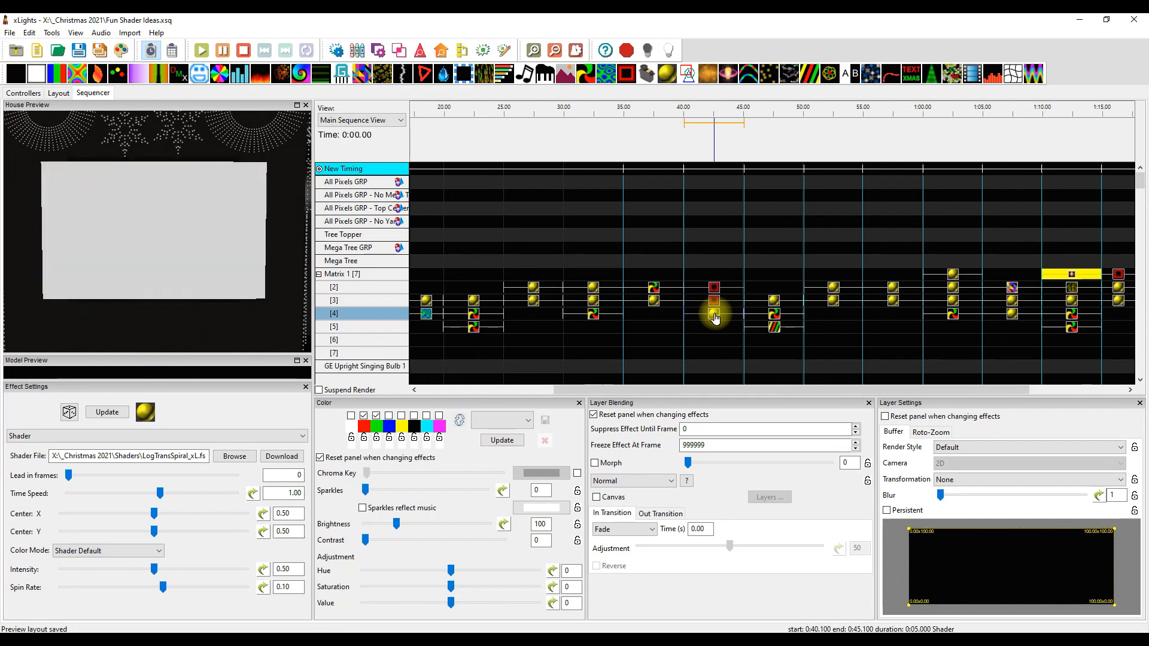
left_click(714, 288)
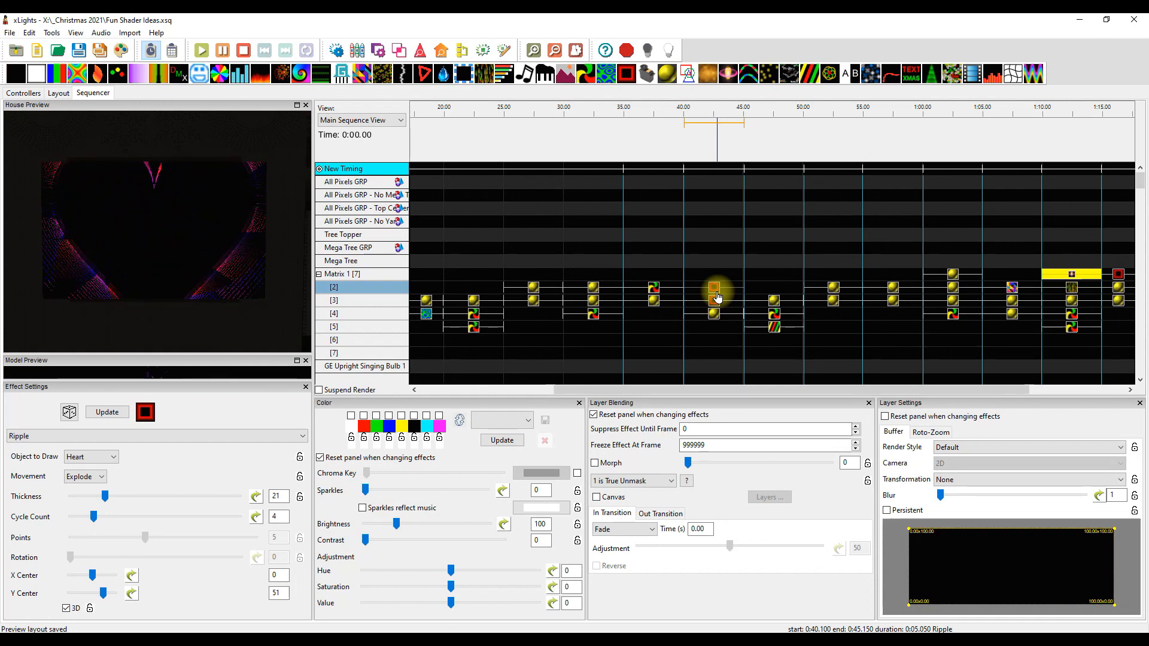
Examine the LogTransSpiralSmall shader, Pinwheel and Spirals effects stacked at 45 seconds, including their layer blending modes
left_click_drag(726, 389, 787, 392)
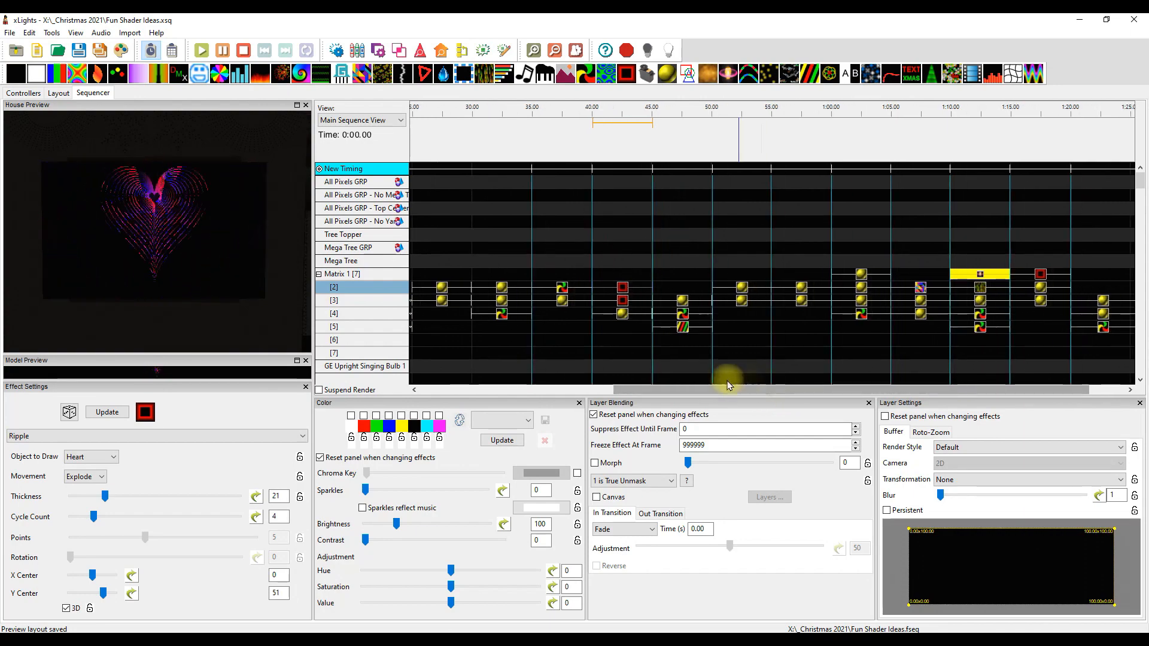
left_click(527, 346)
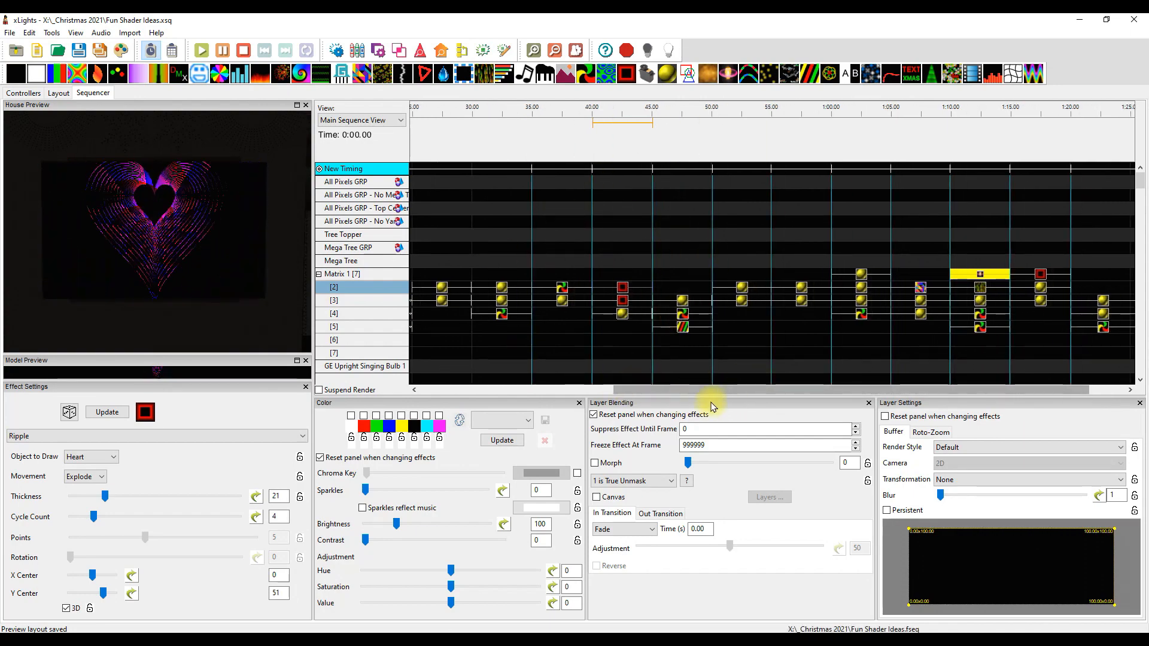
left_click(697, 320)
left_click(682, 302)
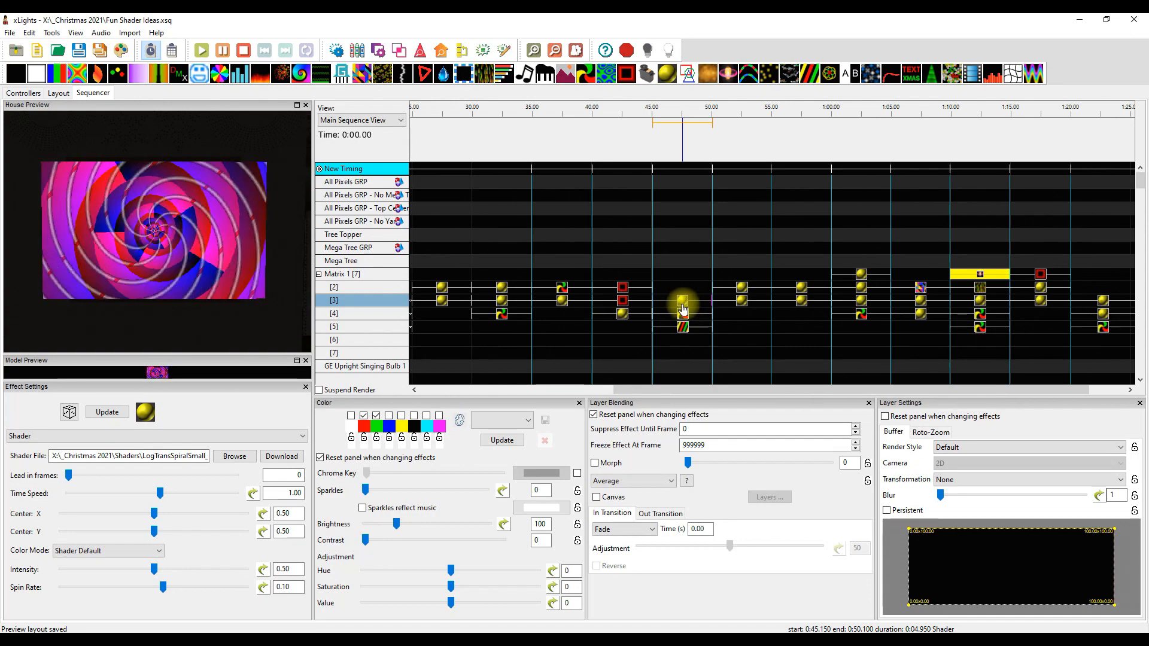
left_click(683, 313)
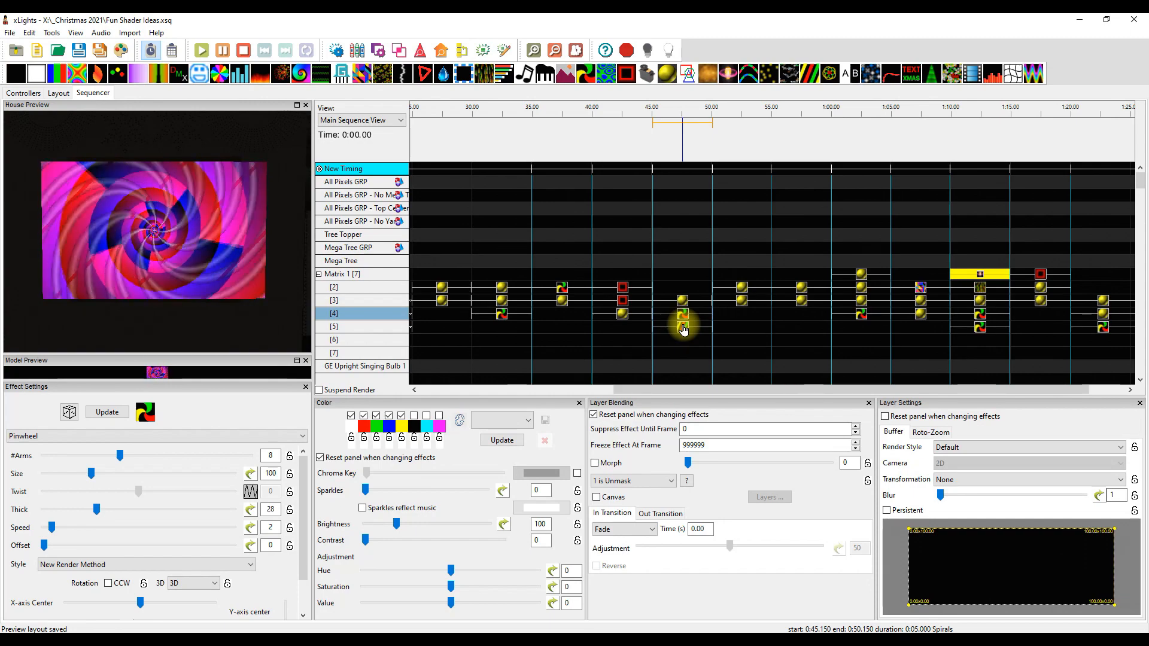
left_click(683, 327)
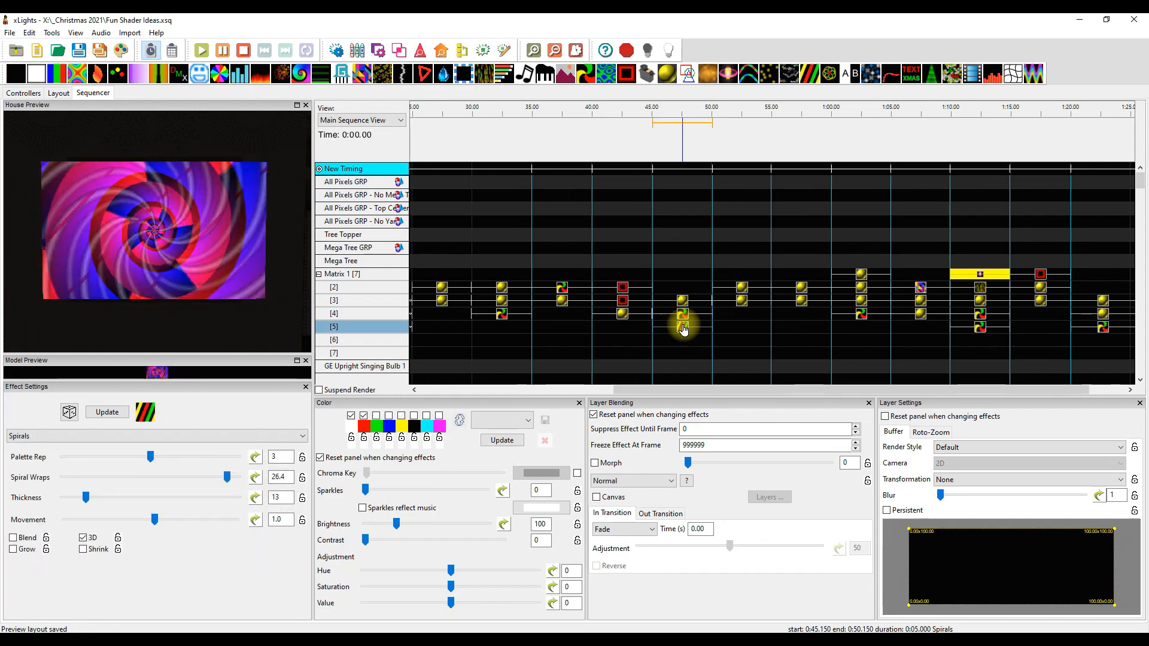
Examine the Great Ball of Fire and RGBLaserGlobe_xL shaders at 50 seconds and the two Shader effects at 55 seconds
left_click(741, 289)
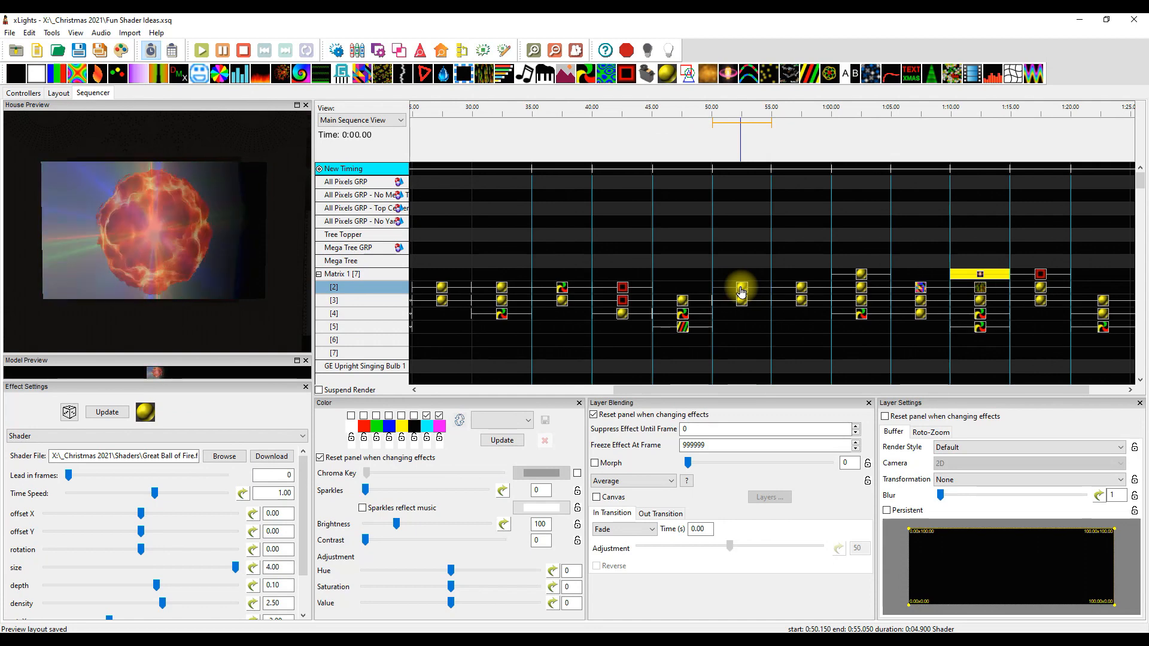
left_click(743, 301)
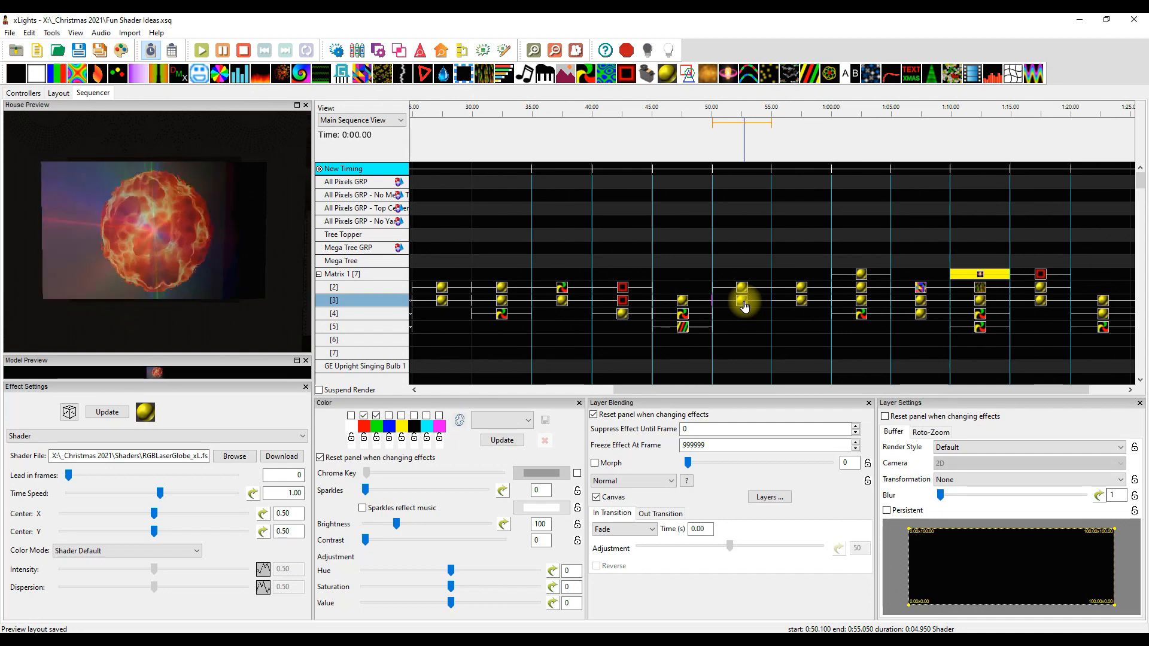
left_click(800, 290)
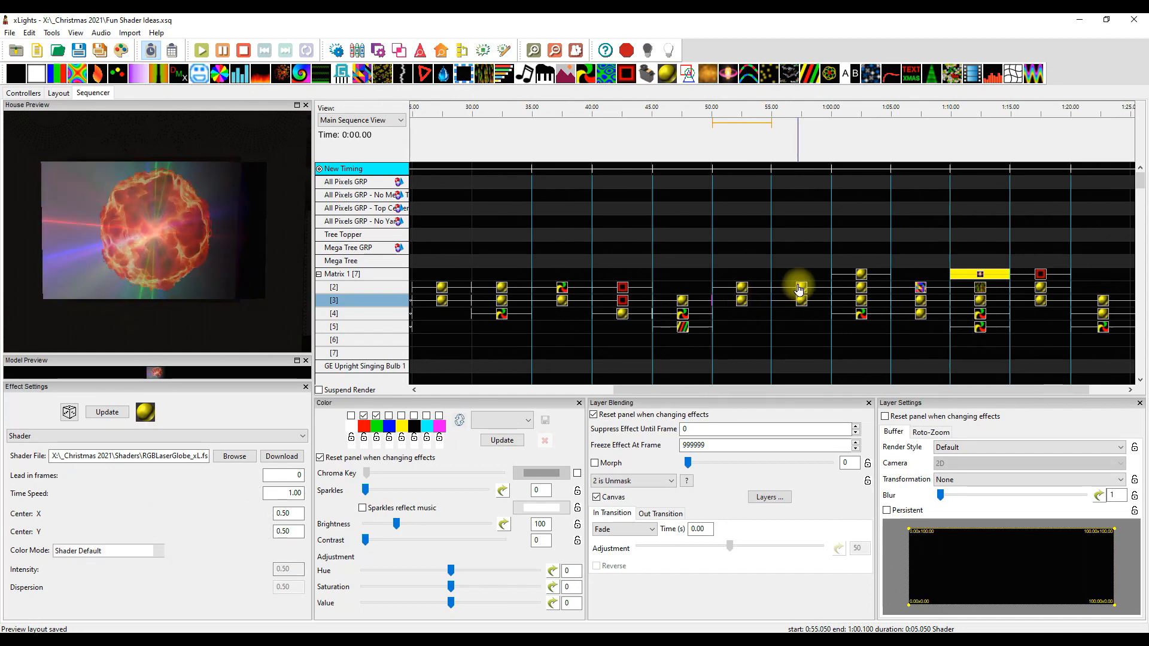
left_click(802, 301)
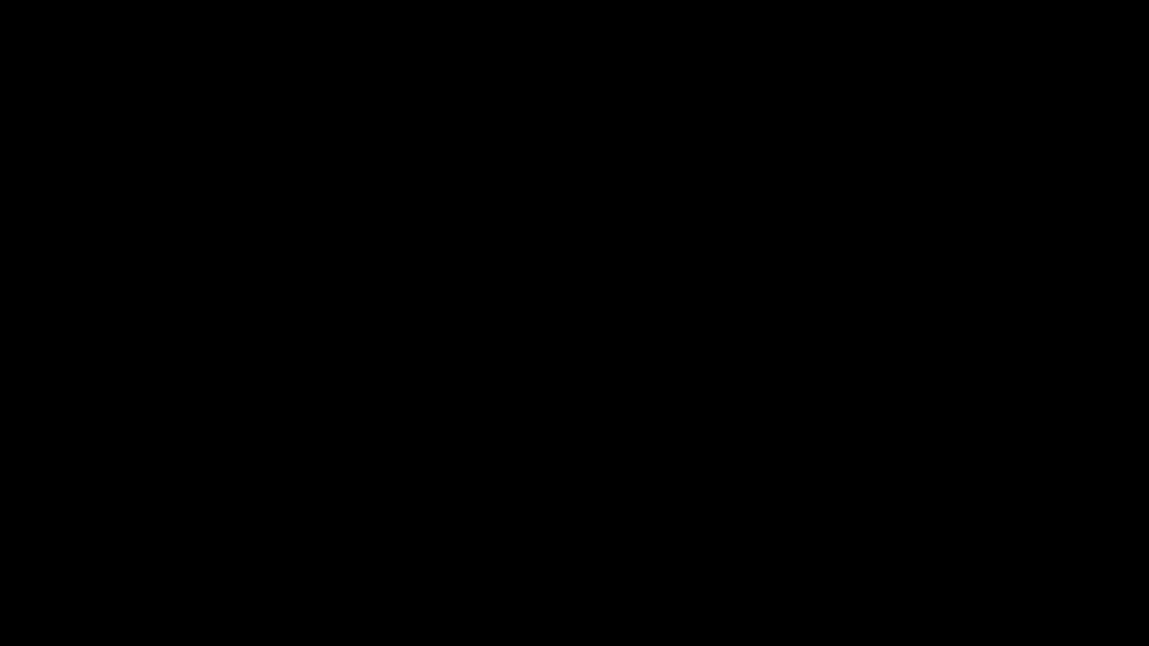
Switch to Task Manager and end the xLights task
left_click(554, 346)
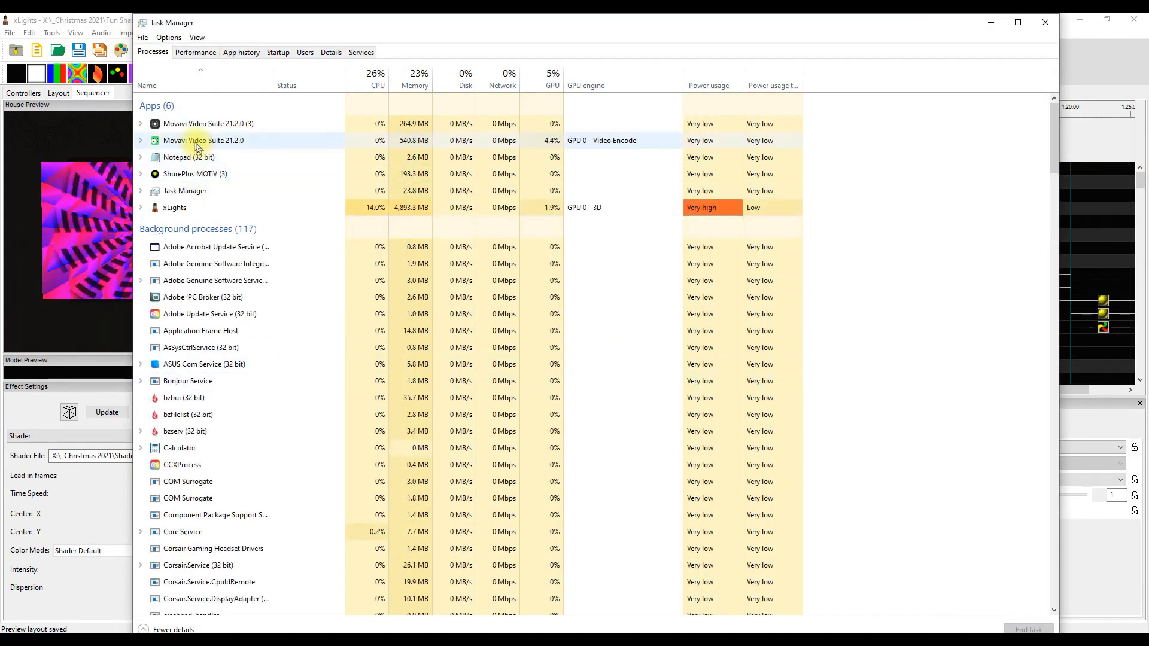
right_click(182, 207)
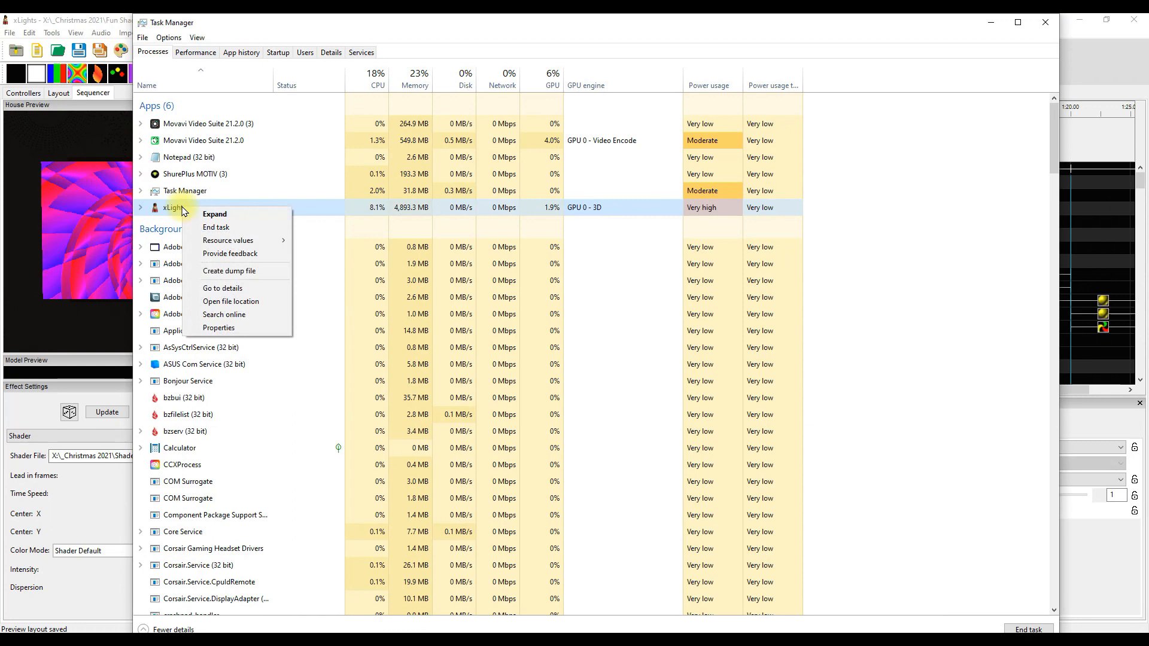
left_click(230, 232)
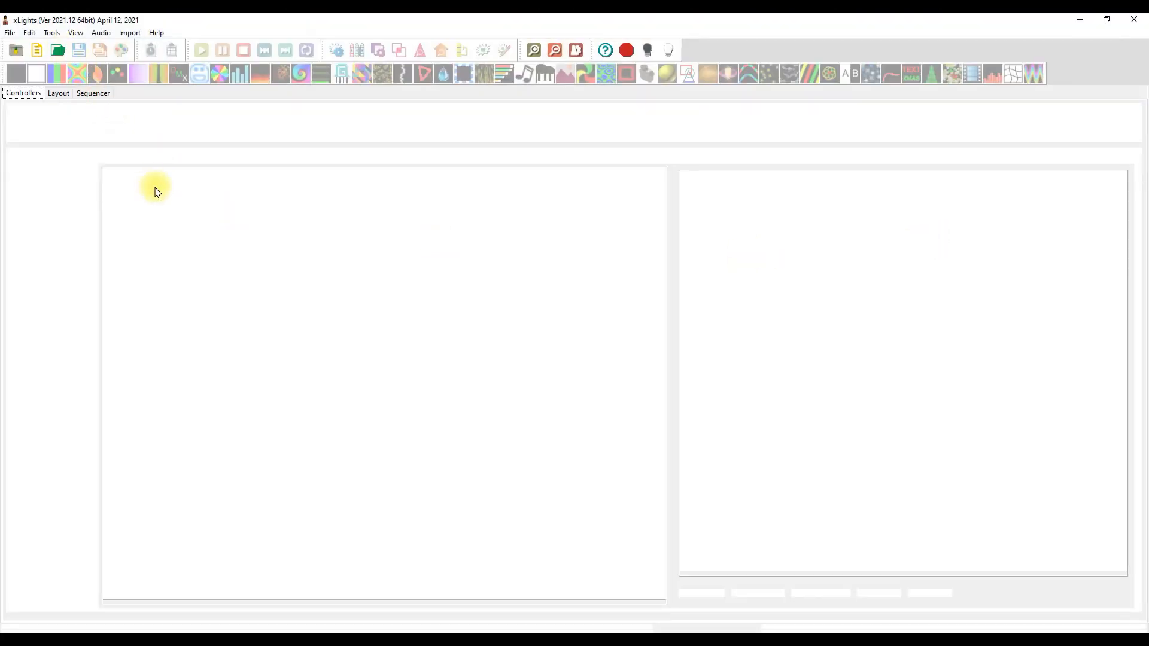
Reopen the Fun Shader Ideas sequence in the relaunched xLights, loading the newer autosaved version
key("ctrl+o")
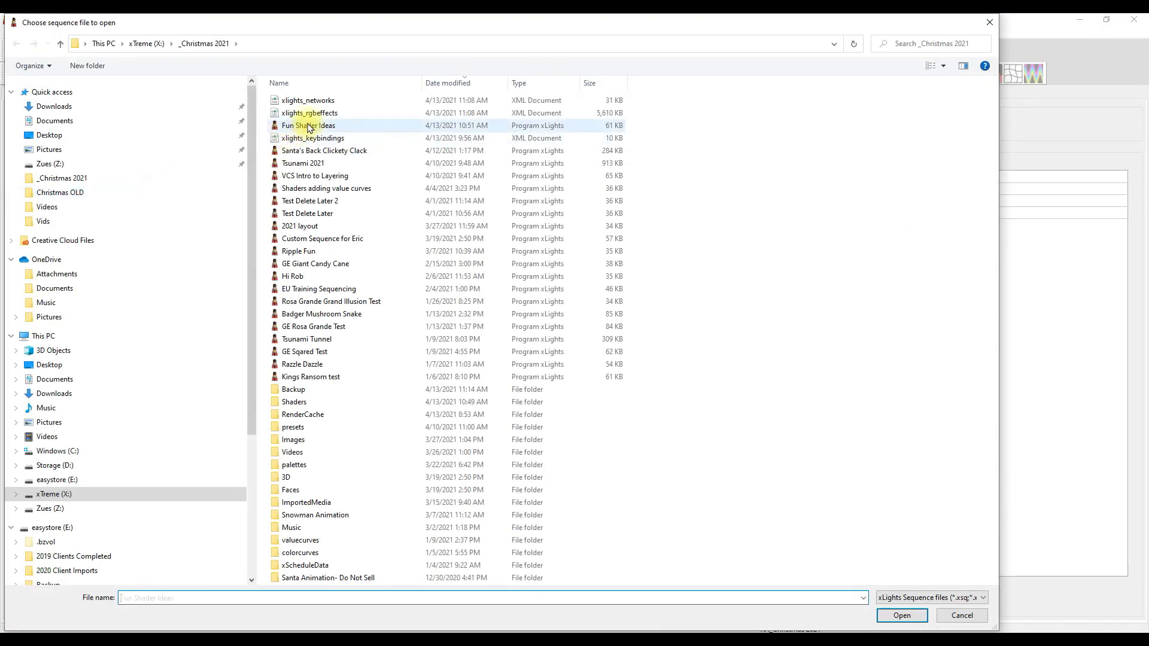
double_click(309, 124)
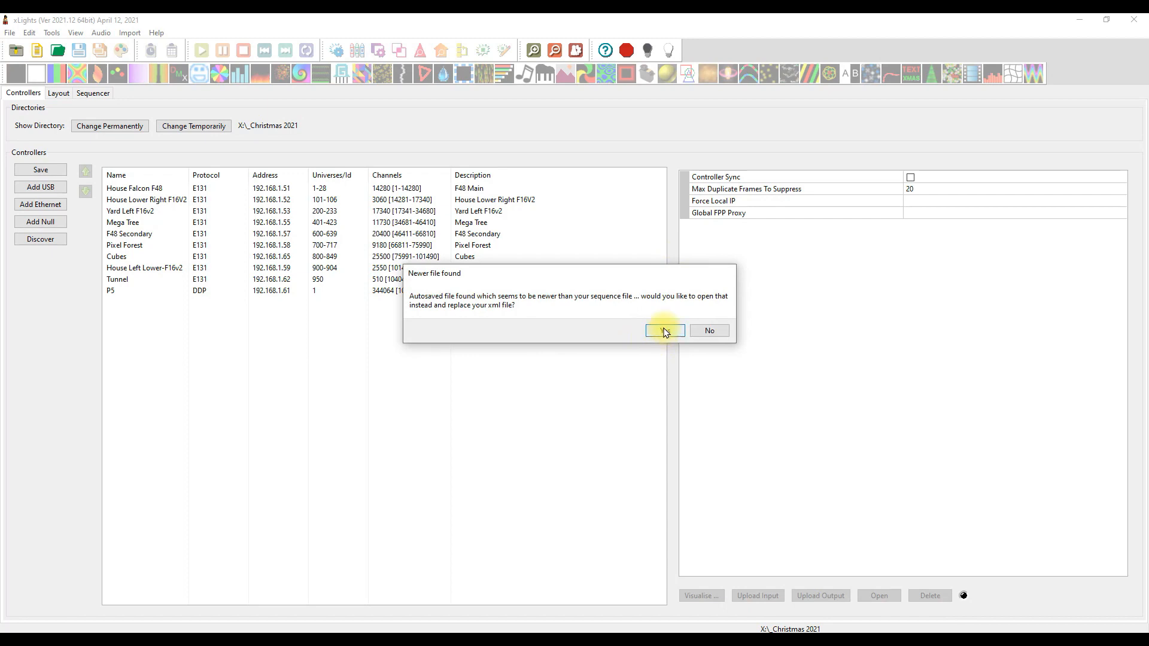
left_click(664, 331)
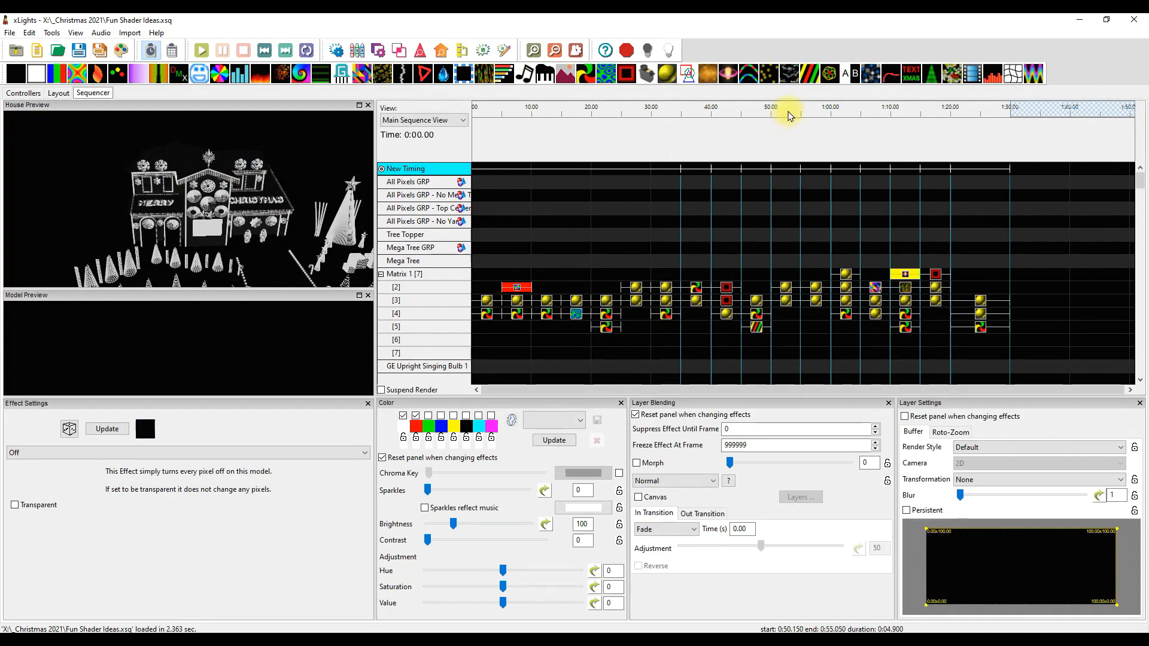
Zoom the house preview in on the matrix, play the sequence from about 53 seconds through the last effects, and stop playback
scroll(245, 247, "up", 5)
scroll(247, 244, "up", 6)
left_click_drag(249, 241, 180, 177)
left_click(791, 109)
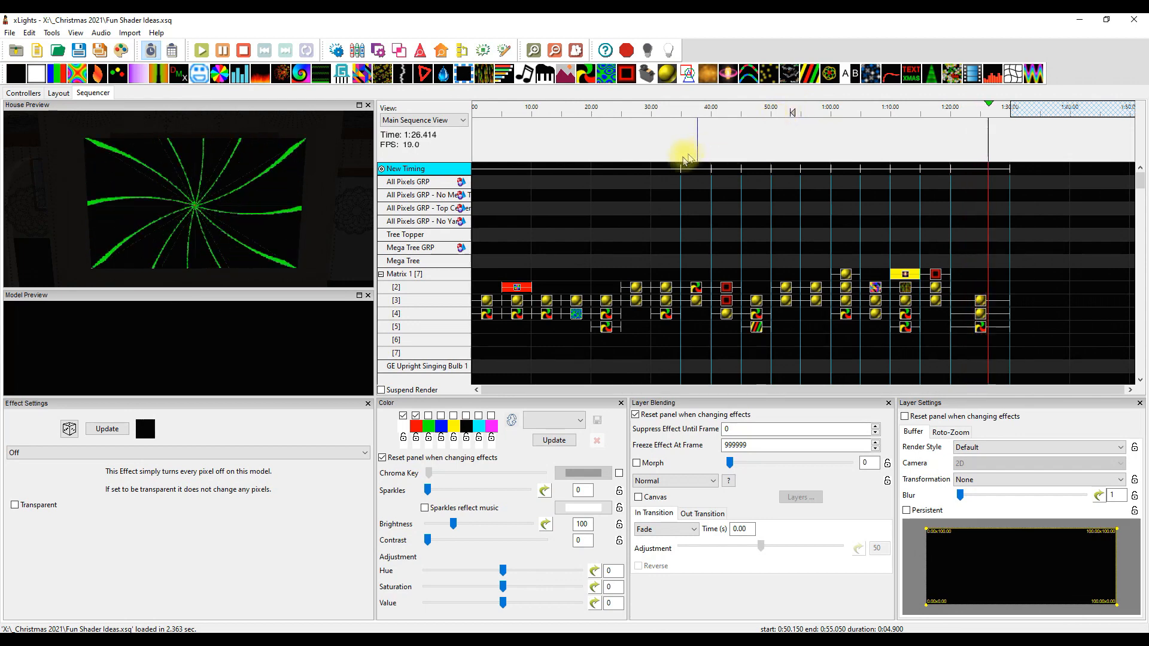
left_click(243, 51)
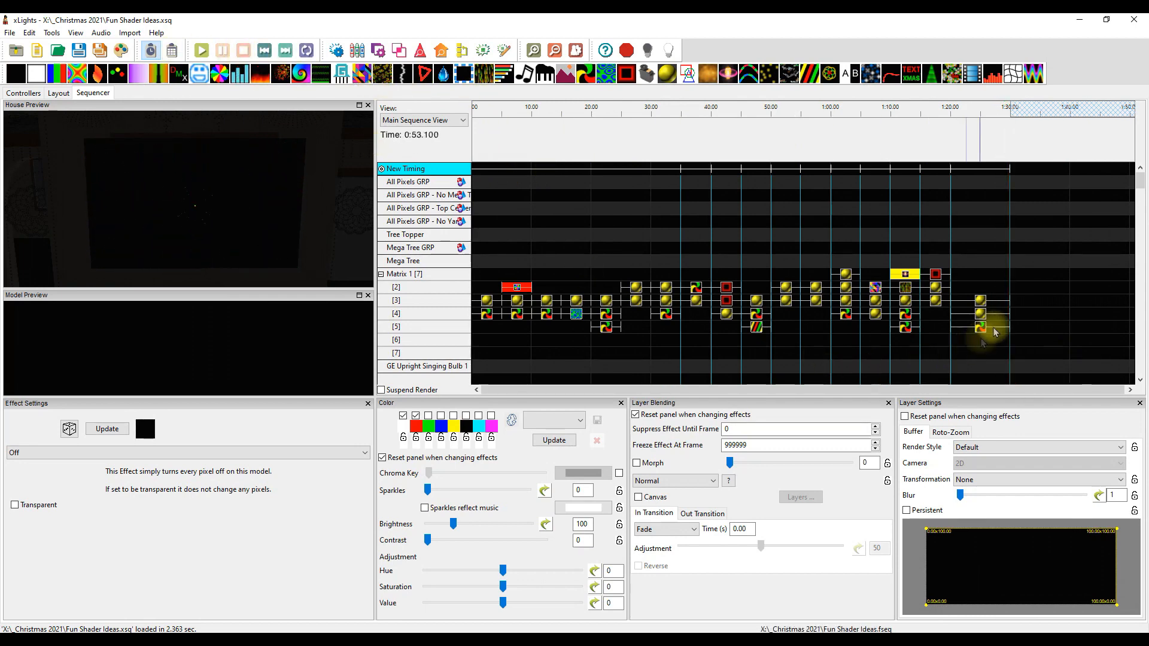
Compare the blending and transformation settings of the two Radial Replicate_xL shader layers at 1:20
left_click(978, 304)
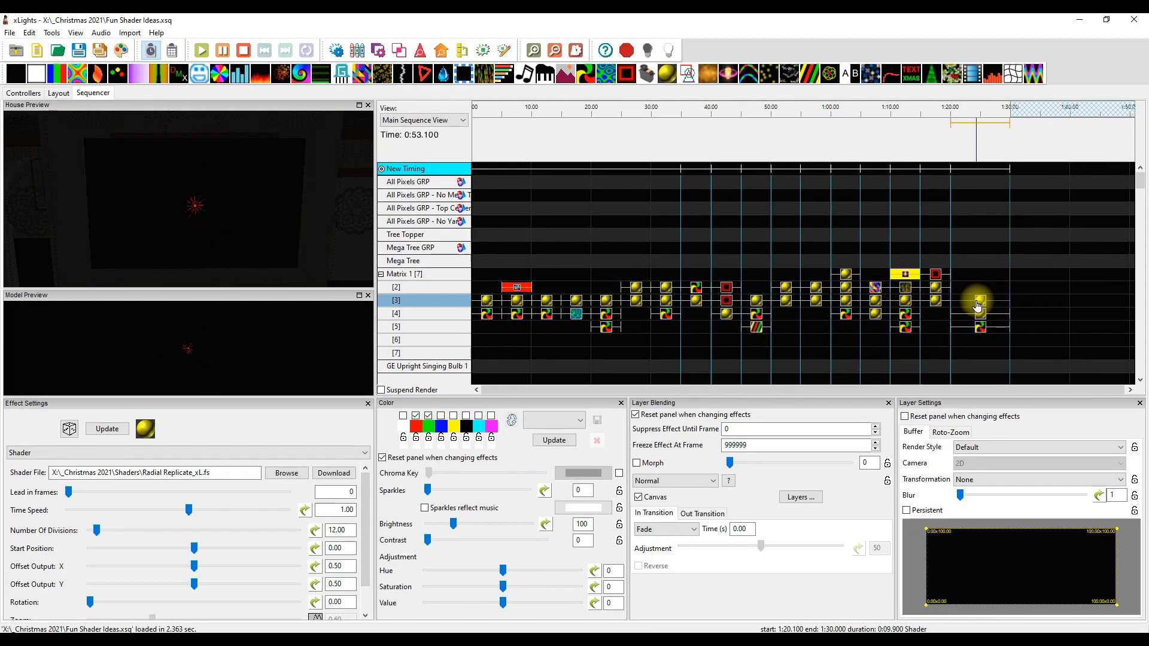
left_click(981, 316)
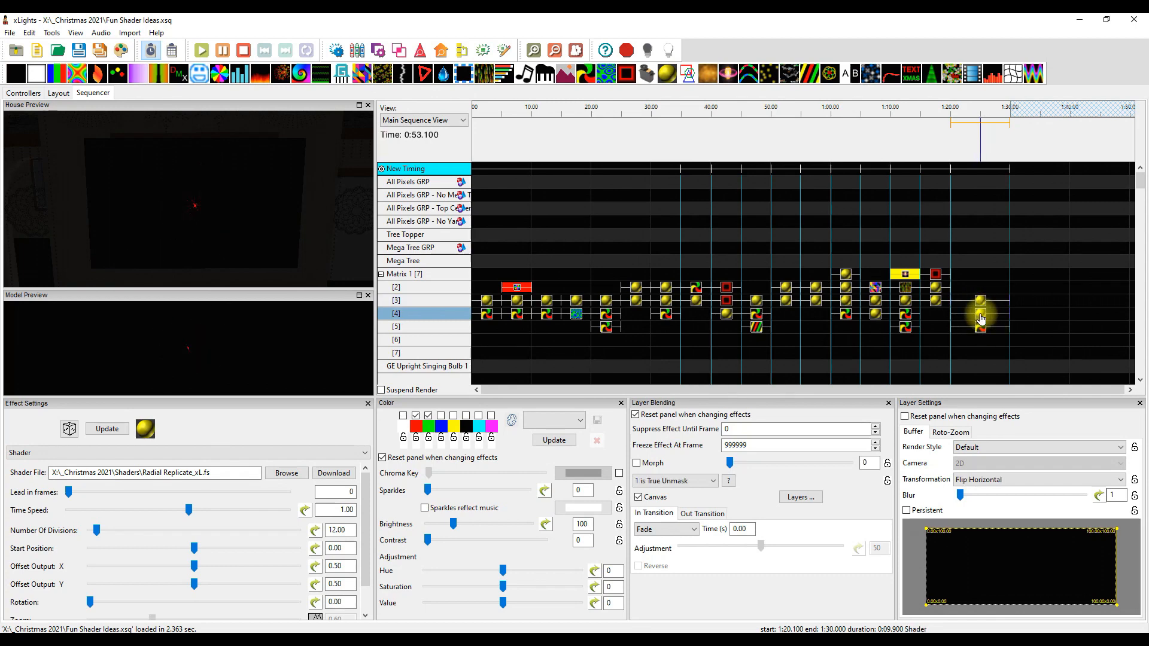
left_click(981, 304)
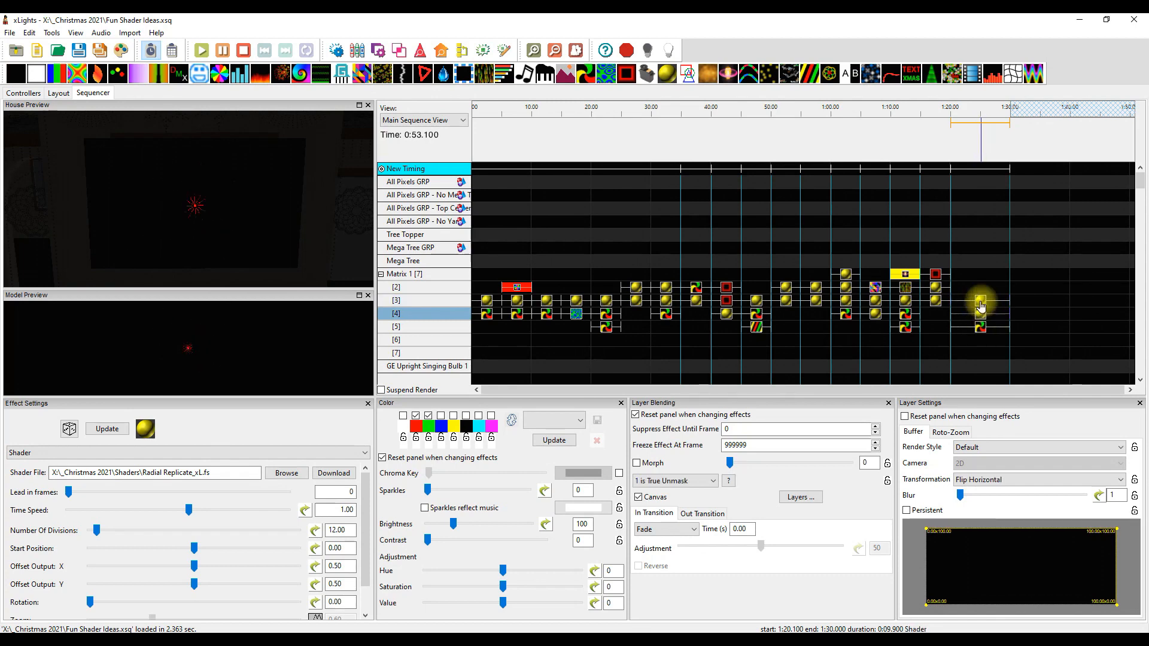